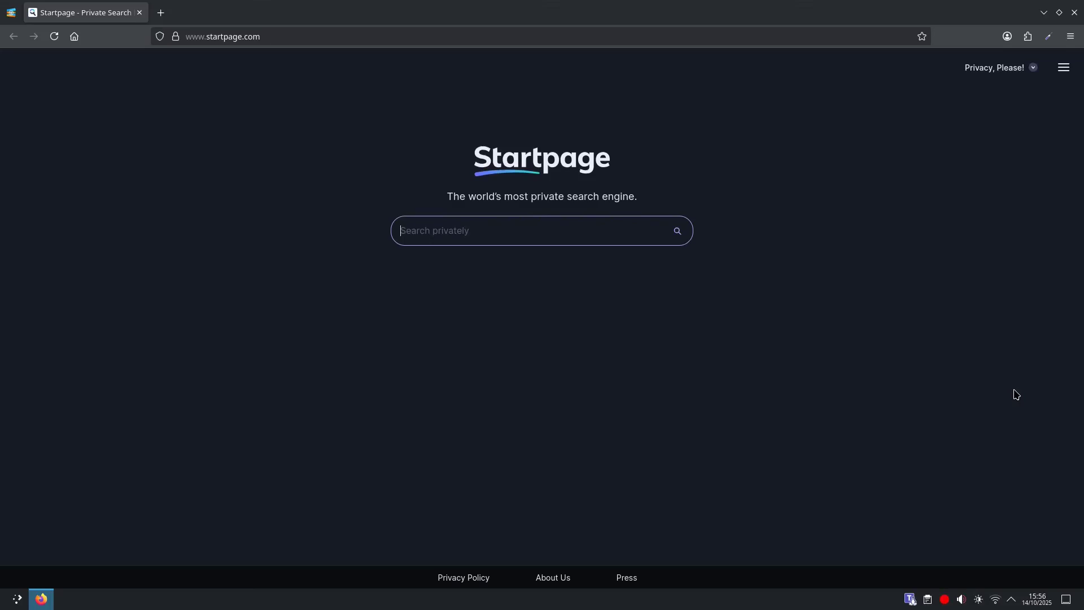
# Step: Go to myactivity.google.com in Firefox to load the My Activity overview
pyautogui.click(289, 36)
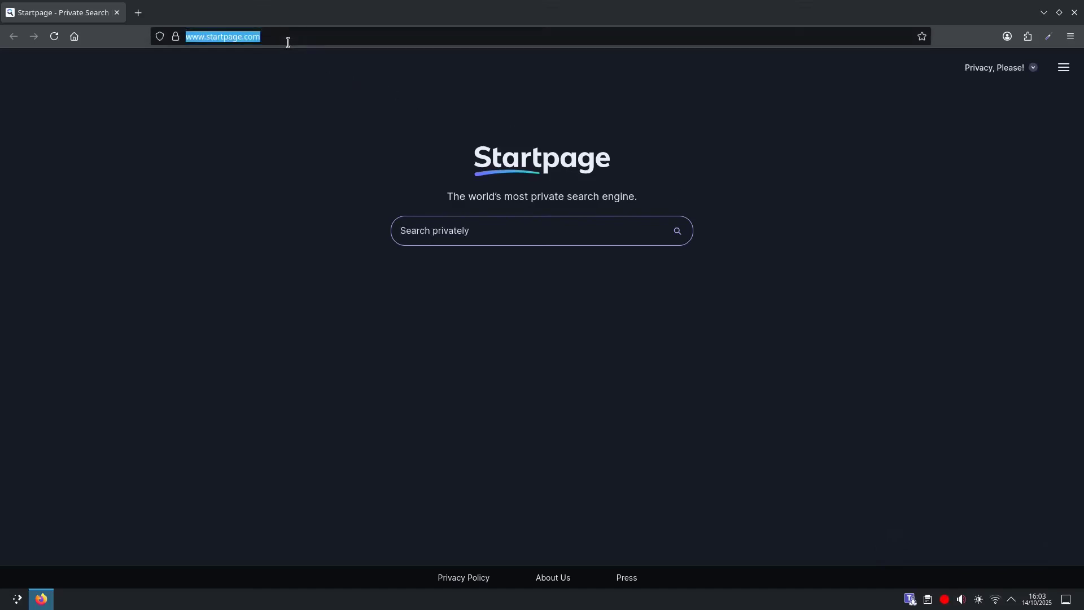
pyautogui.write('my')
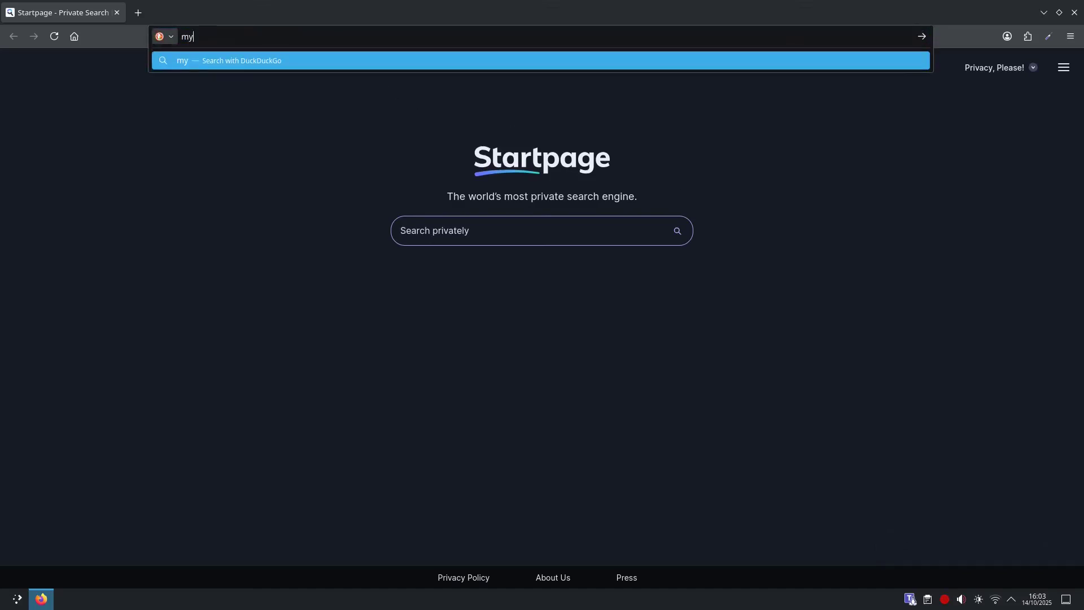
pyautogui.write('activity')
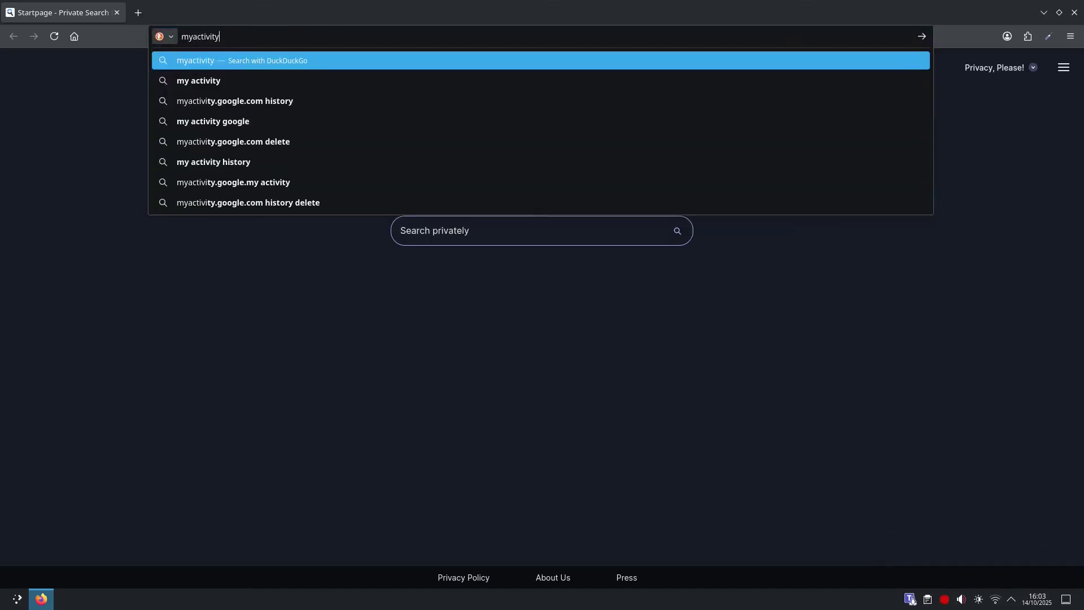
pyautogui.write('.google.com')
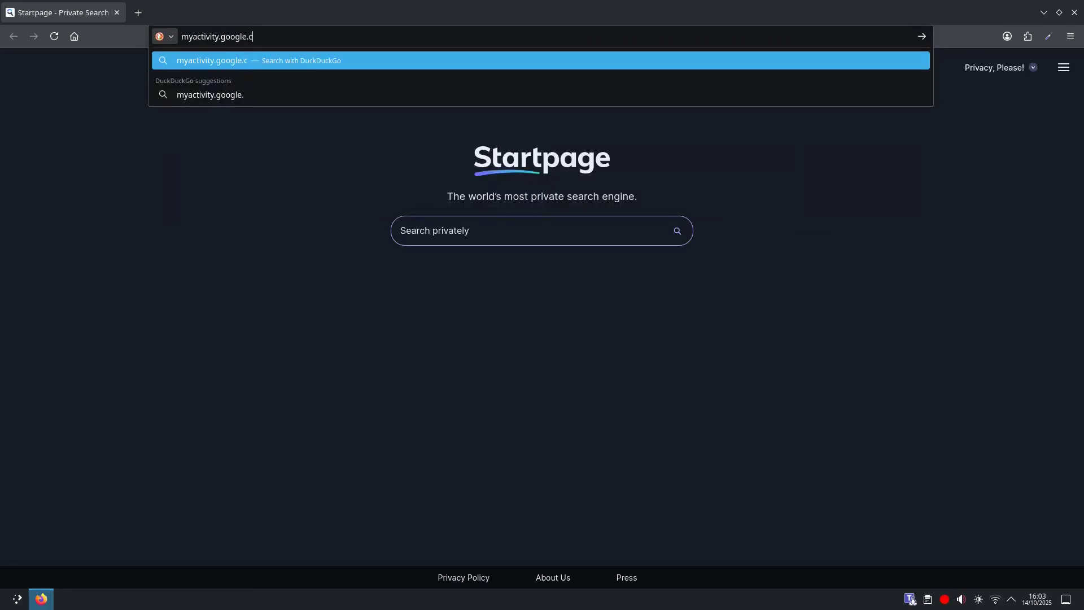
pyautogui.press('Return')
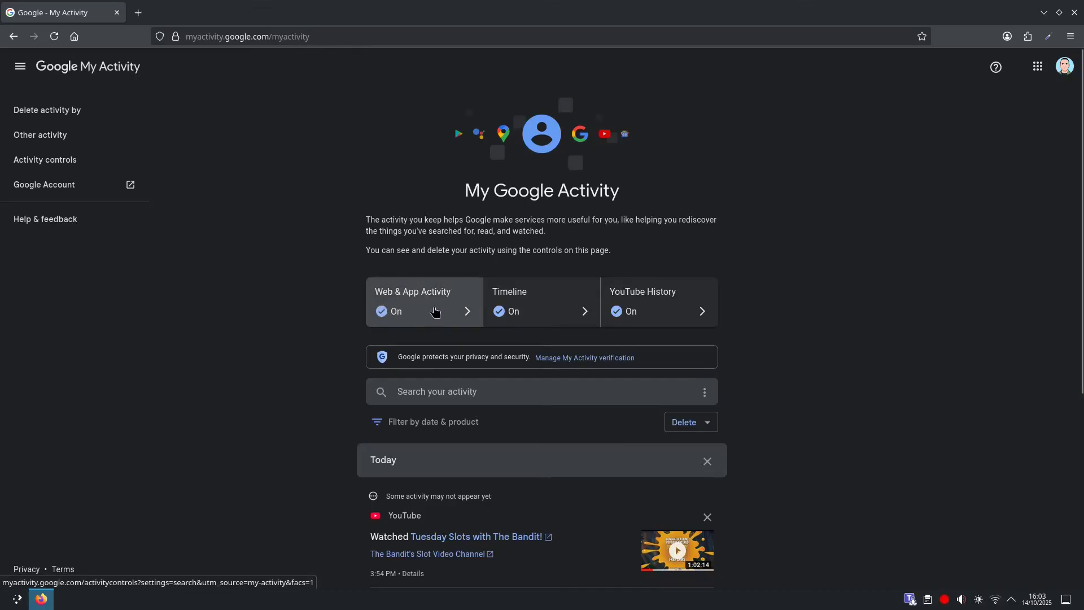
# Step: Open the Web & App Activity card's activity controls
pyautogui.click(434, 312)
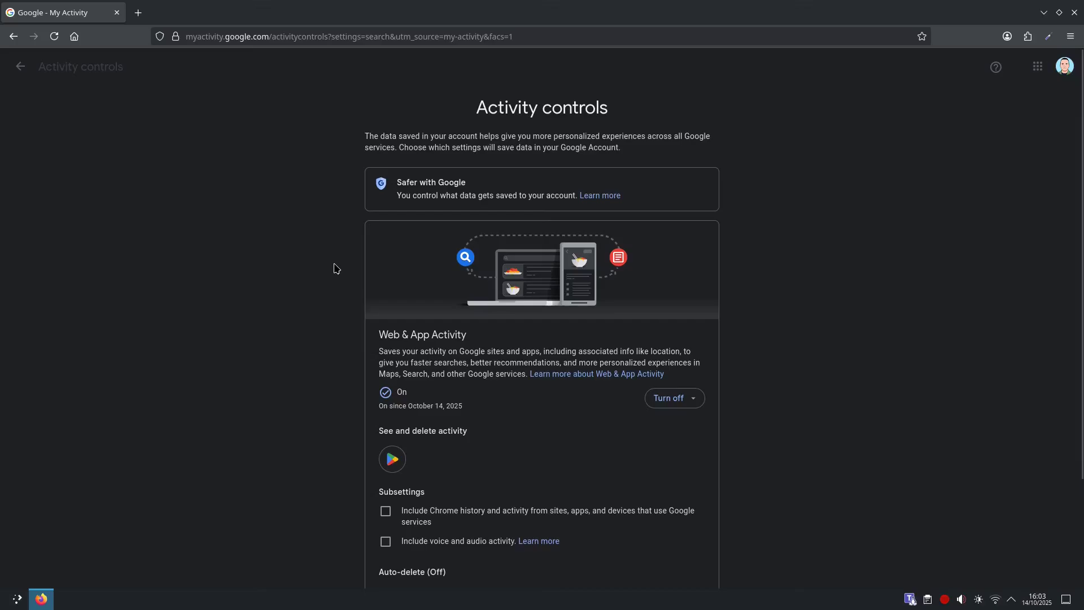
pyautogui.scroll(-2, 332, 271)
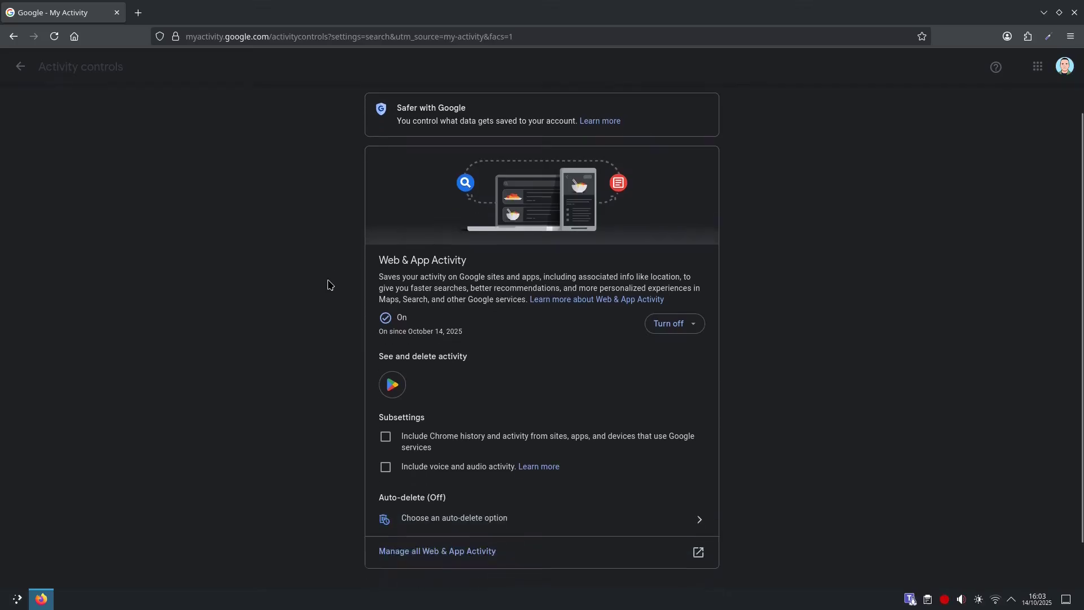
pyautogui.scroll(-1, 330, 280)
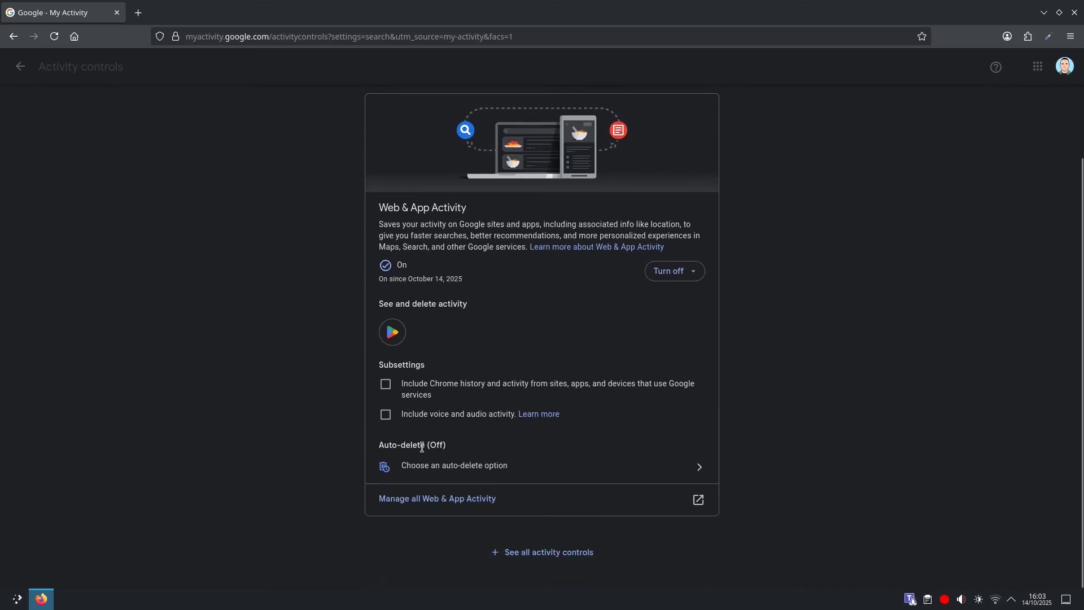
# Step: Make Web & App Activity auto-delete activity older than 3 months, confirming the change
pyautogui.click(475, 466)
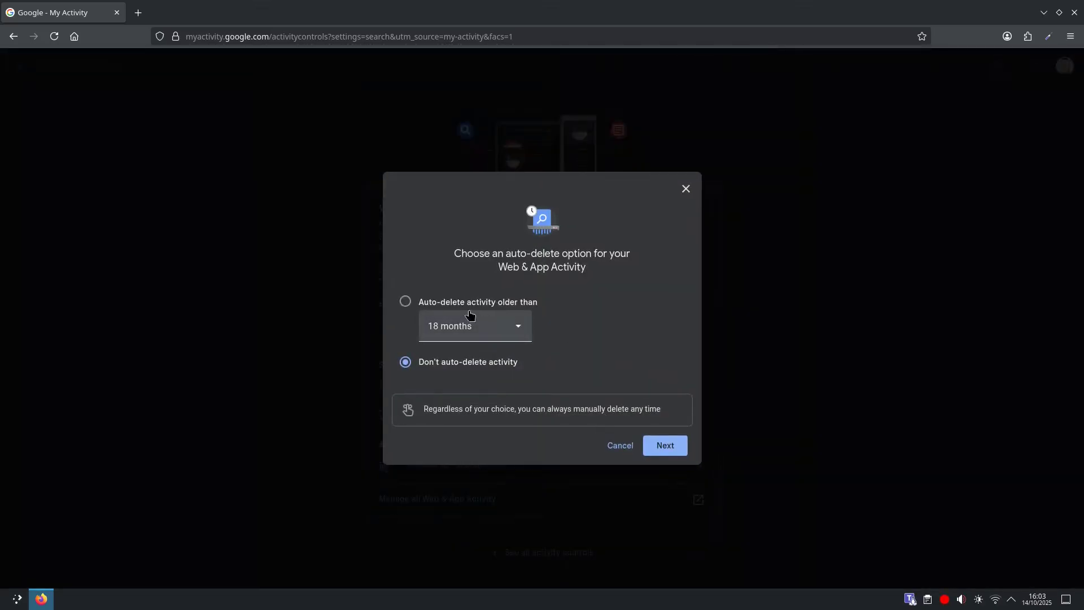
pyautogui.click(406, 302)
pyautogui.click(508, 325)
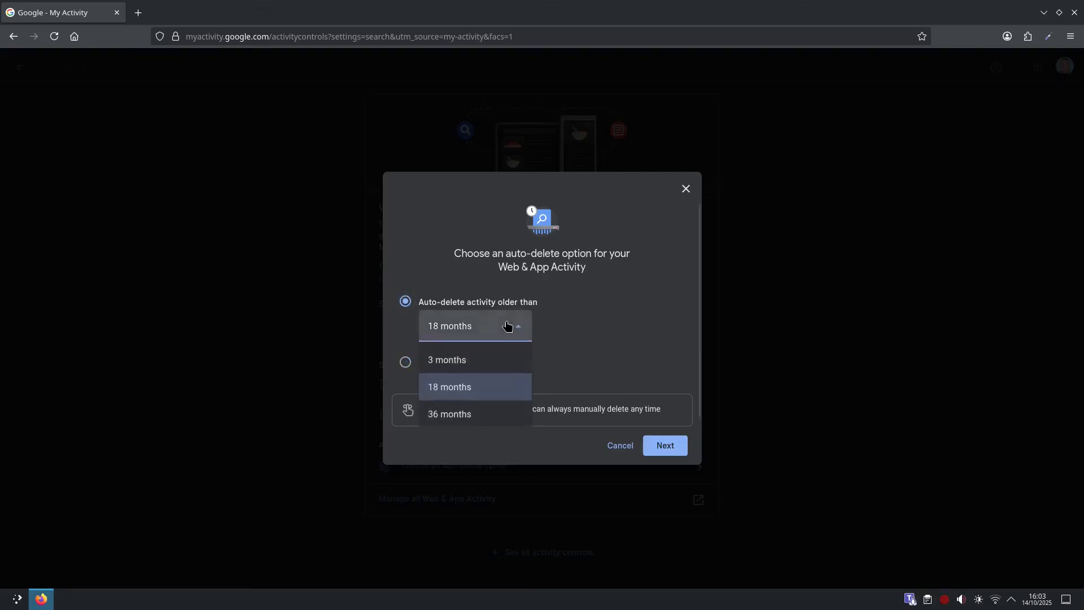
pyautogui.click(486, 363)
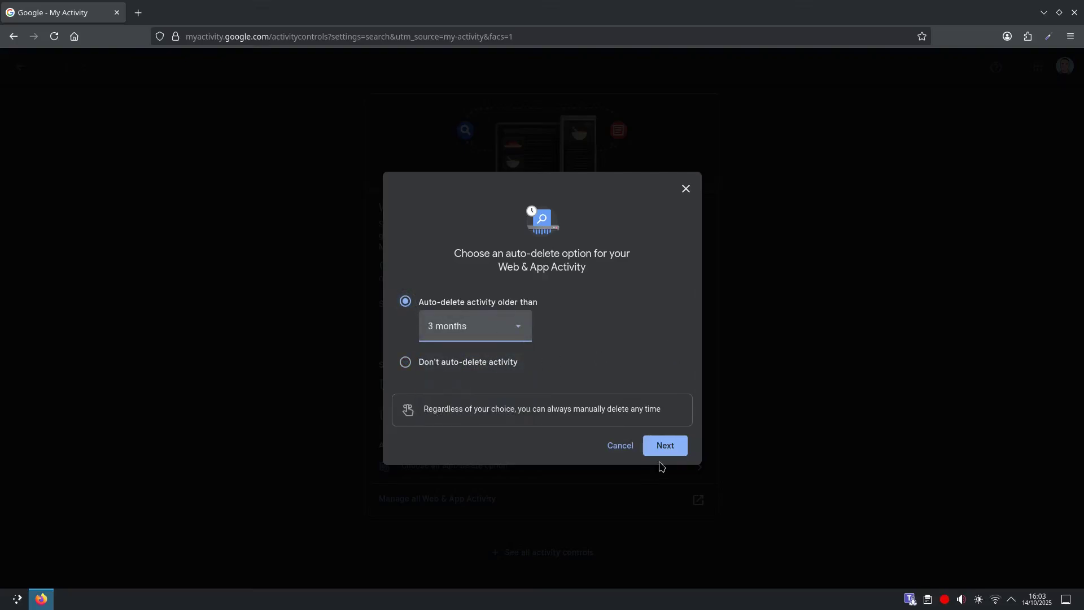
pyautogui.click(664, 444)
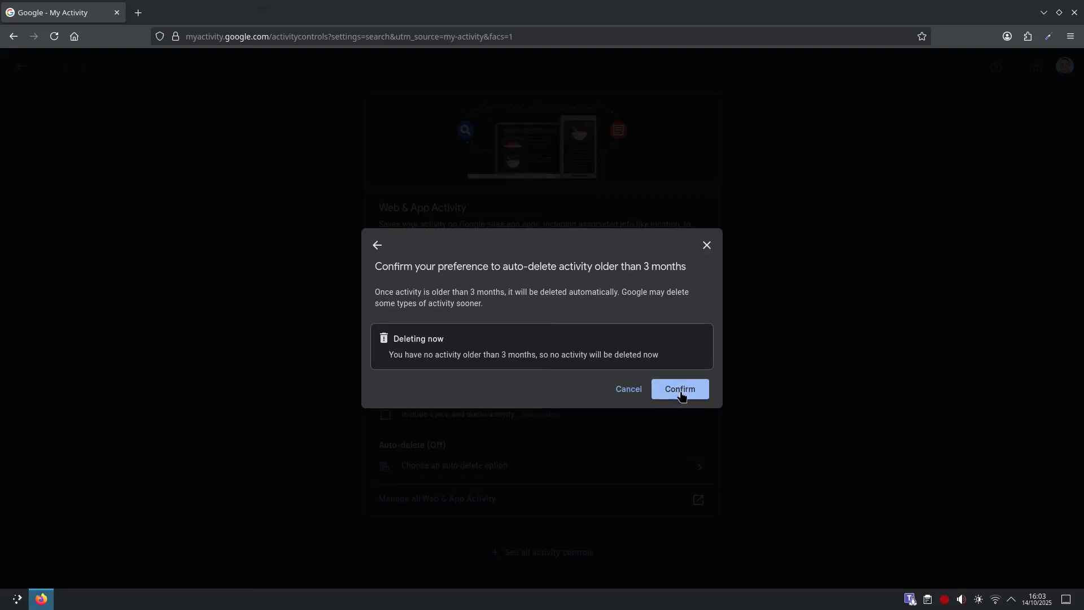
pyautogui.click(681, 389)
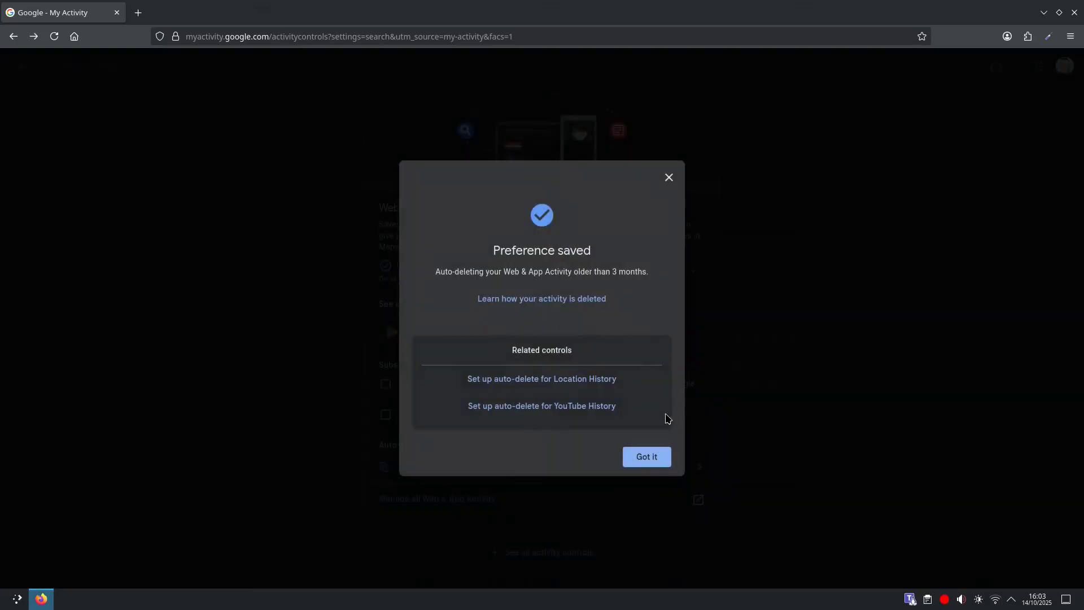
pyautogui.click(647, 455)
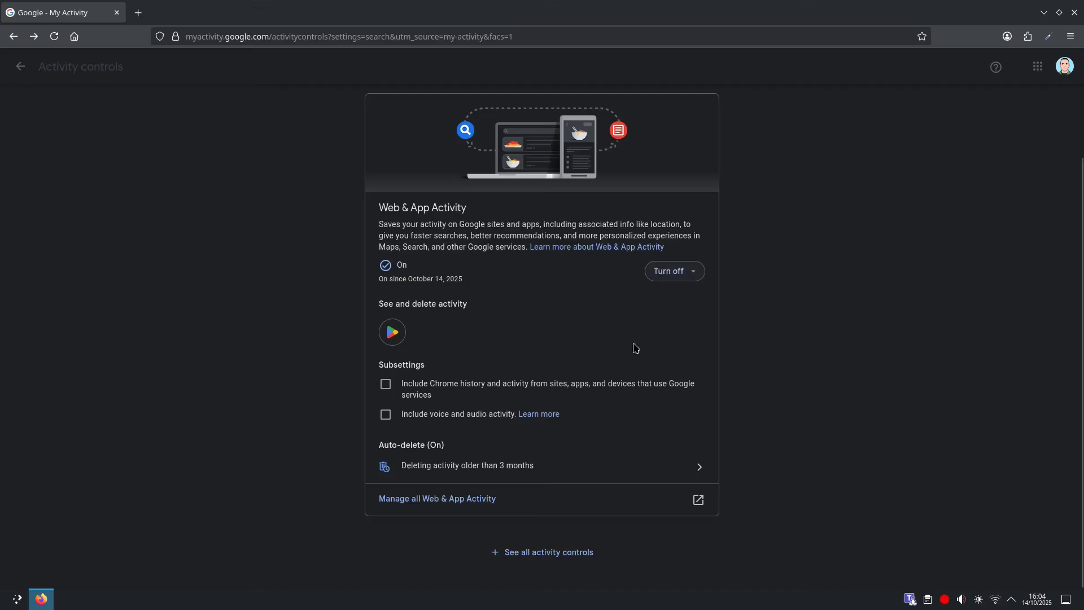
# Step: Open the full Web & App Activity history and its Delete dropdown
pyautogui.click(469, 501)
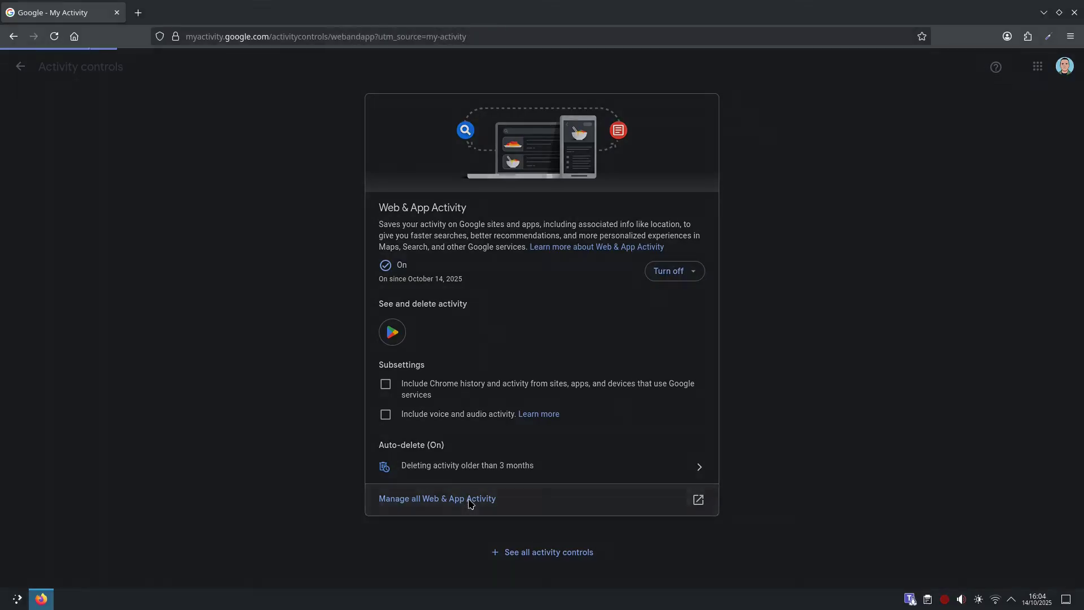
pyautogui.click(707, 431)
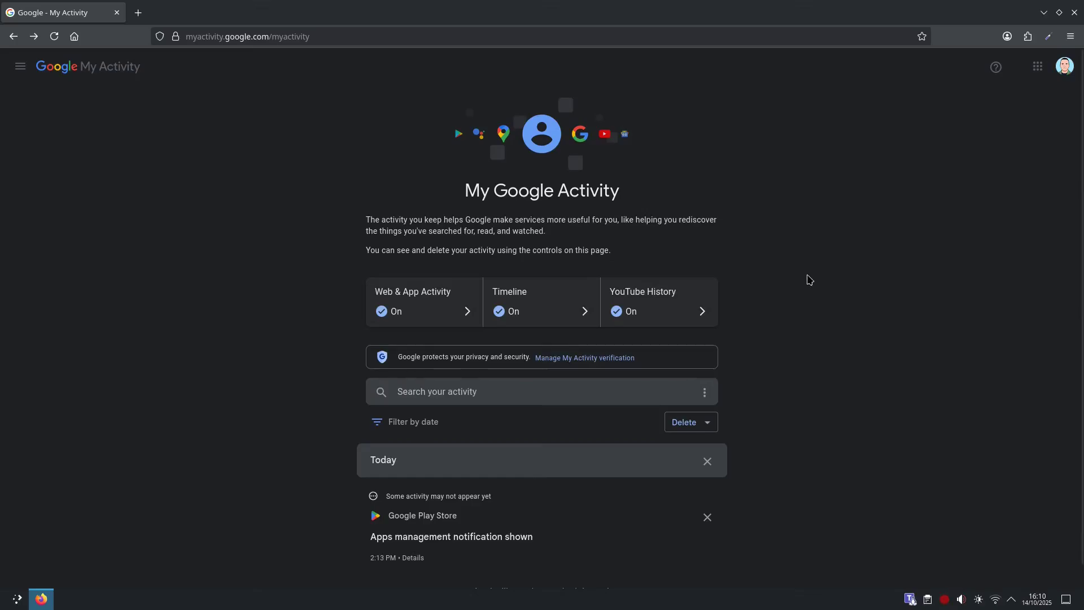
# Step: Open the YouTube History card's activity controls
pyautogui.click(658, 298)
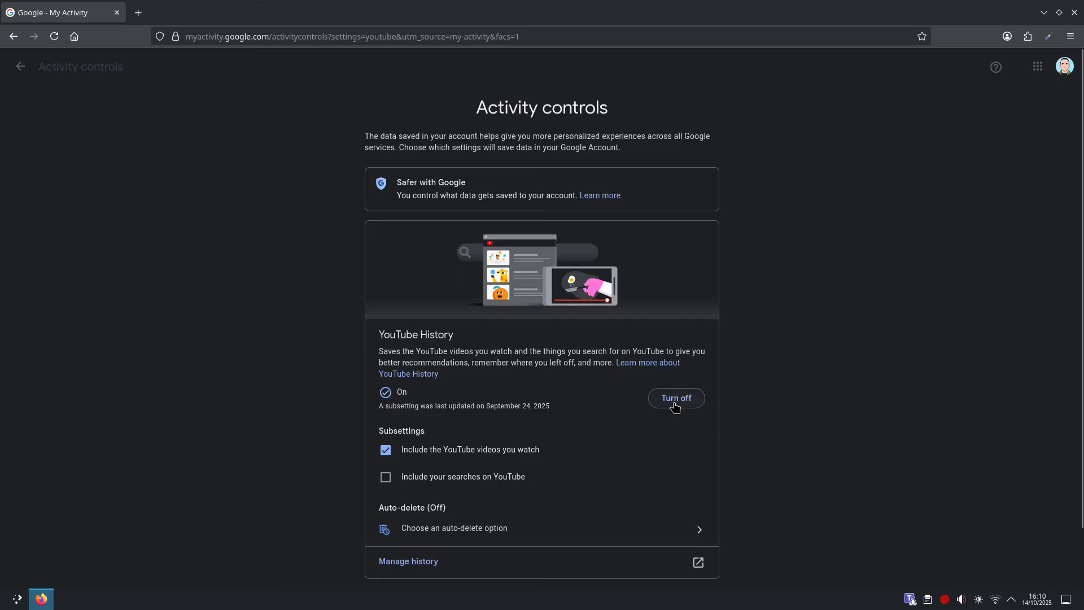
# Step: Make YouTube History auto-delete activity older than 3 months, confirming the change
pyautogui.click(426, 528)
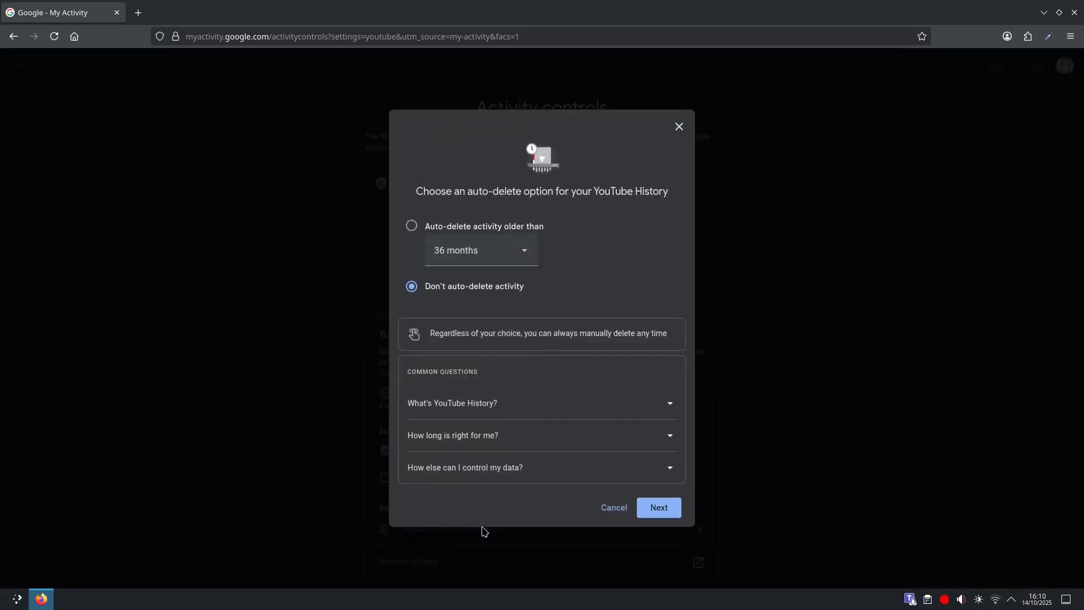
pyautogui.click(410, 227)
pyautogui.click(482, 250)
pyautogui.click(465, 285)
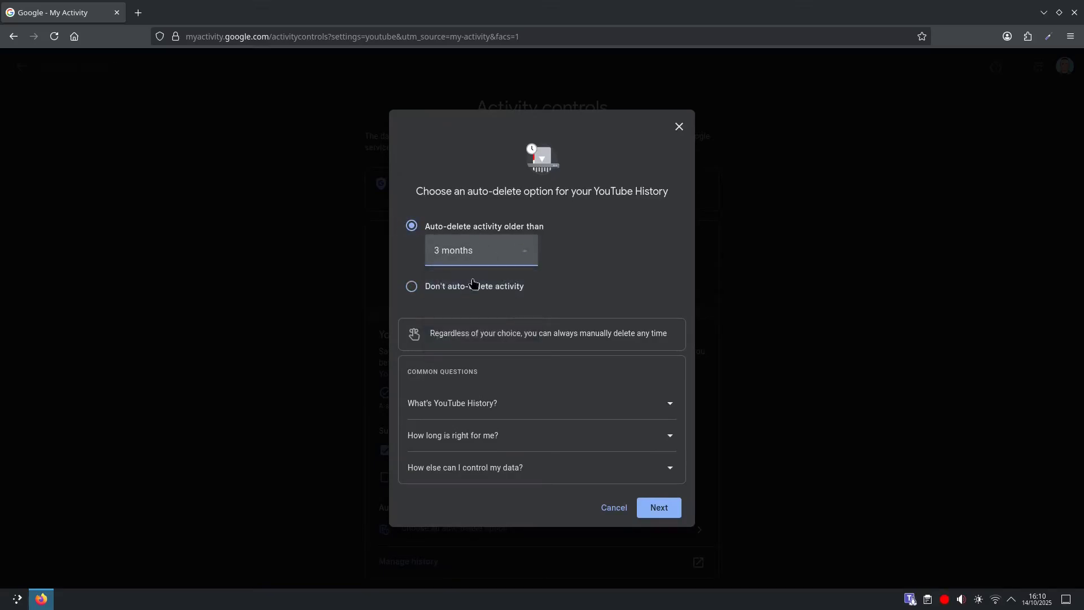
pyautogui.click(669, 510)
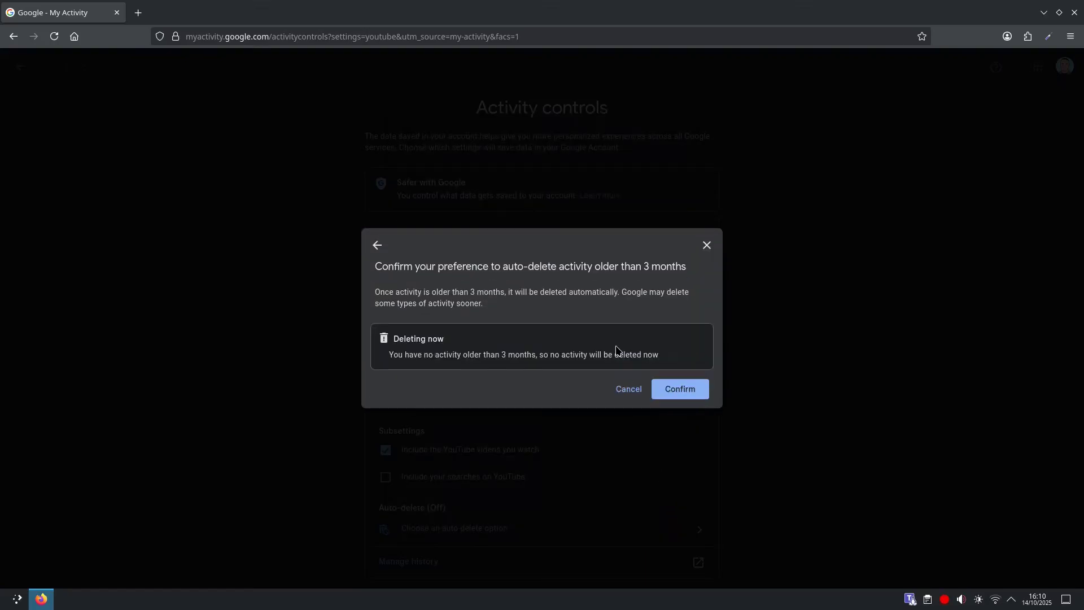
pyautogui.click(680, 388)
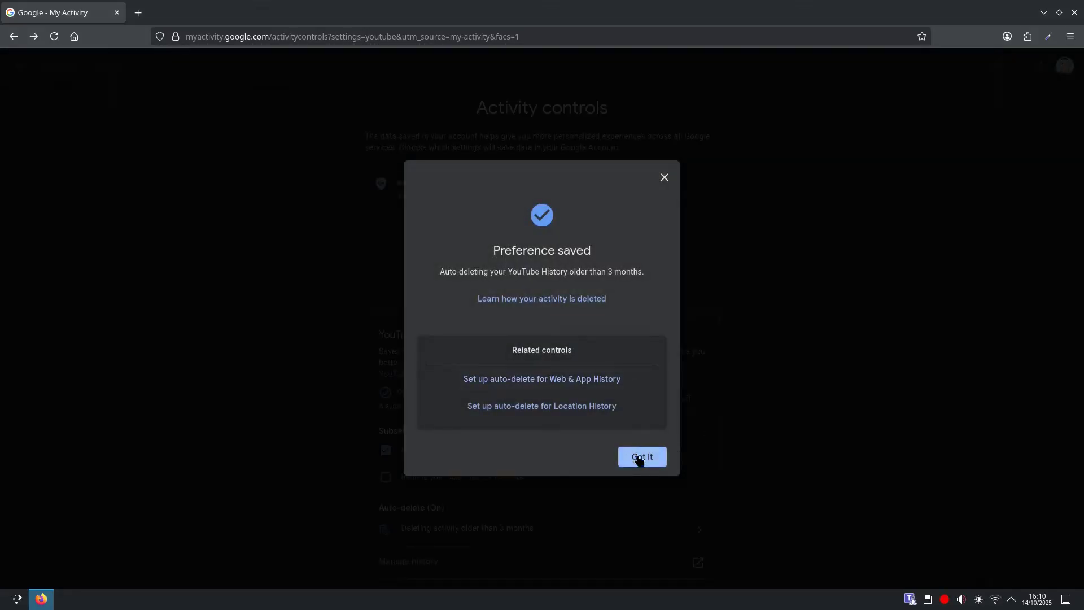
pyautogui.click(642, 457)
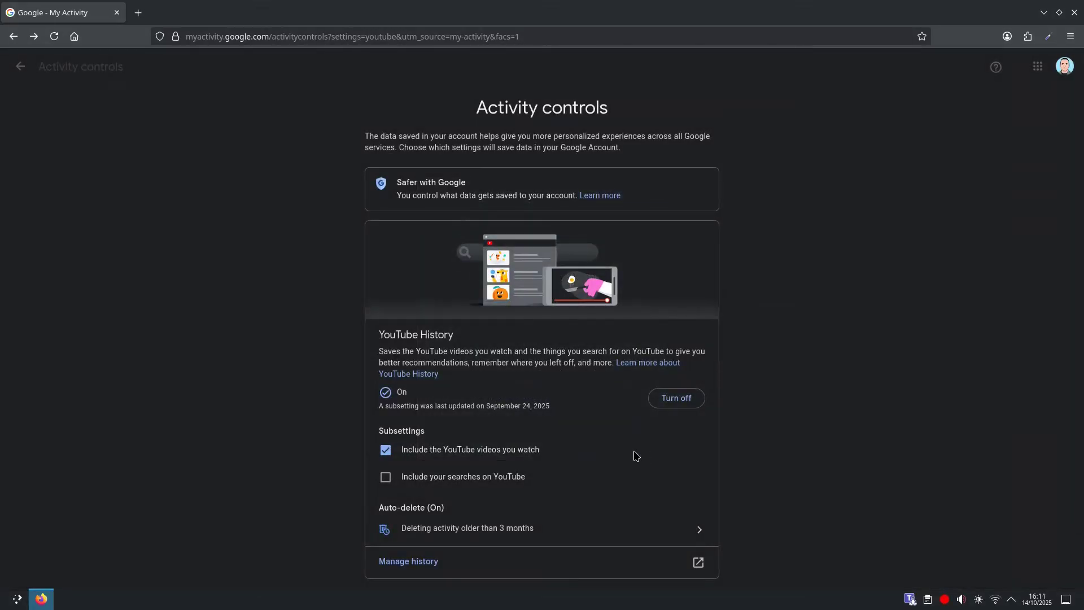
# Step: Open the full YouTube History list through Manage history
pyautogui.click(409, 562)
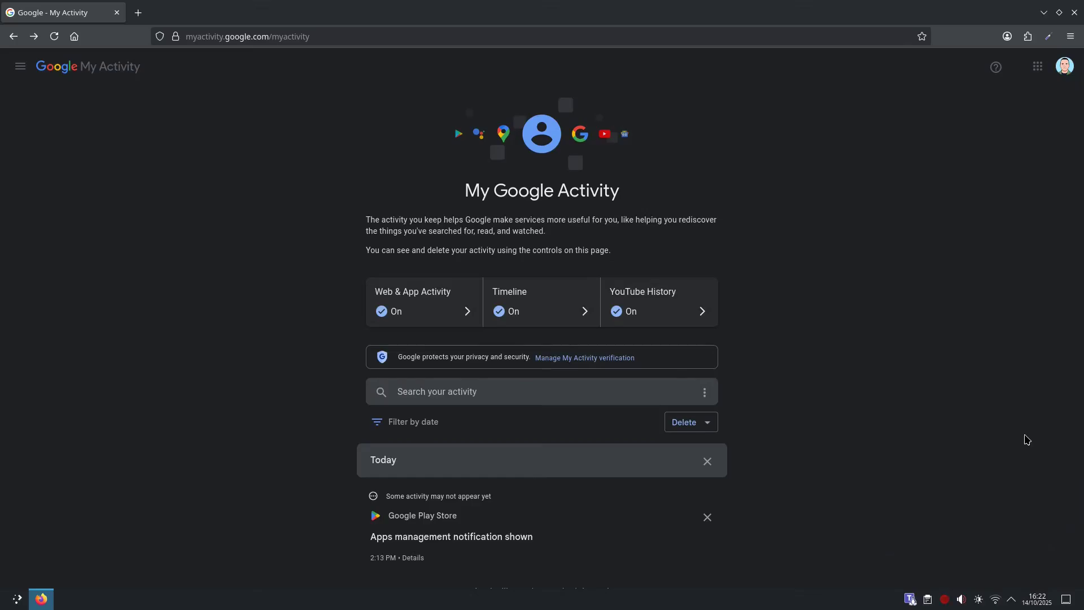
# Step: Open the Timeline card's activity controls
pyautogui.click(544, 302)
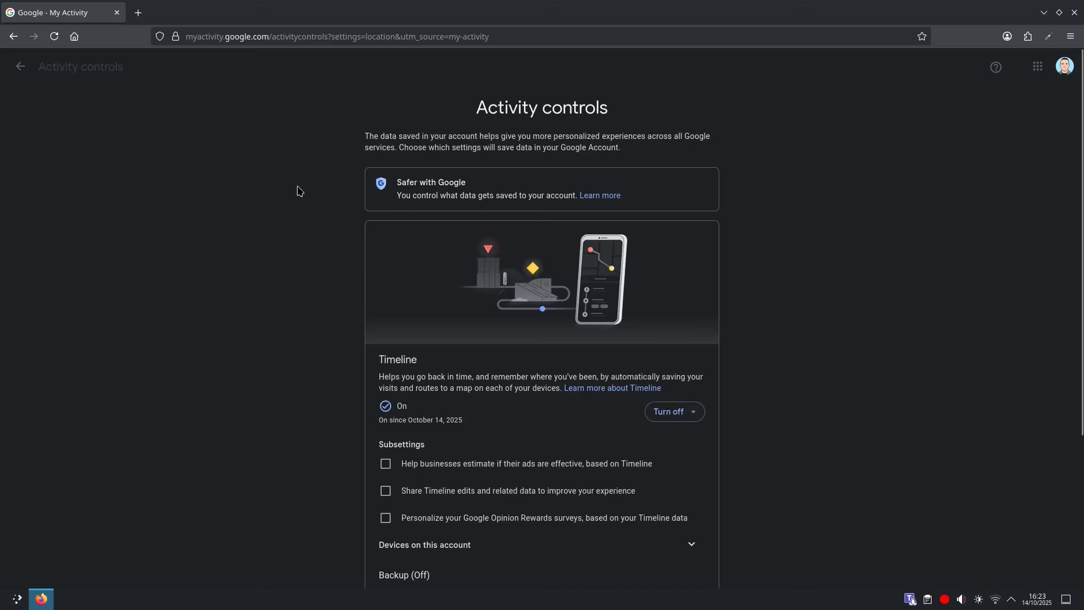
pyautogui.scroll(-2, 297, 195)
pyautogui.scroll(-1, 297, 199)
pyautogui.scroll(-1, 301, 195)
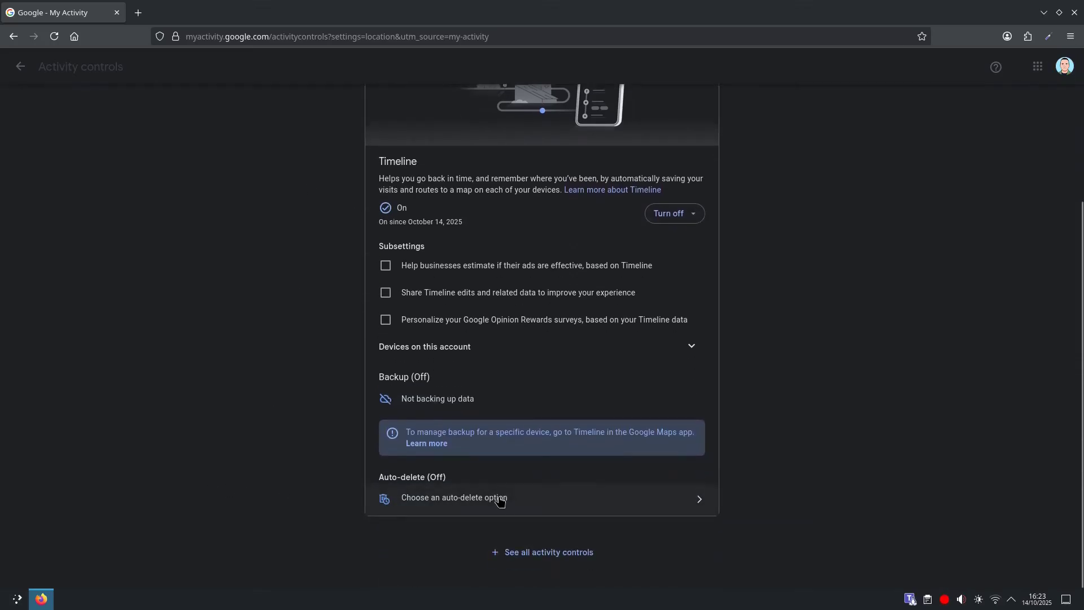
# Step: Make Timeline auto-delete activity older than 3 months, confirming the change
pyautogui.click(515, 505)
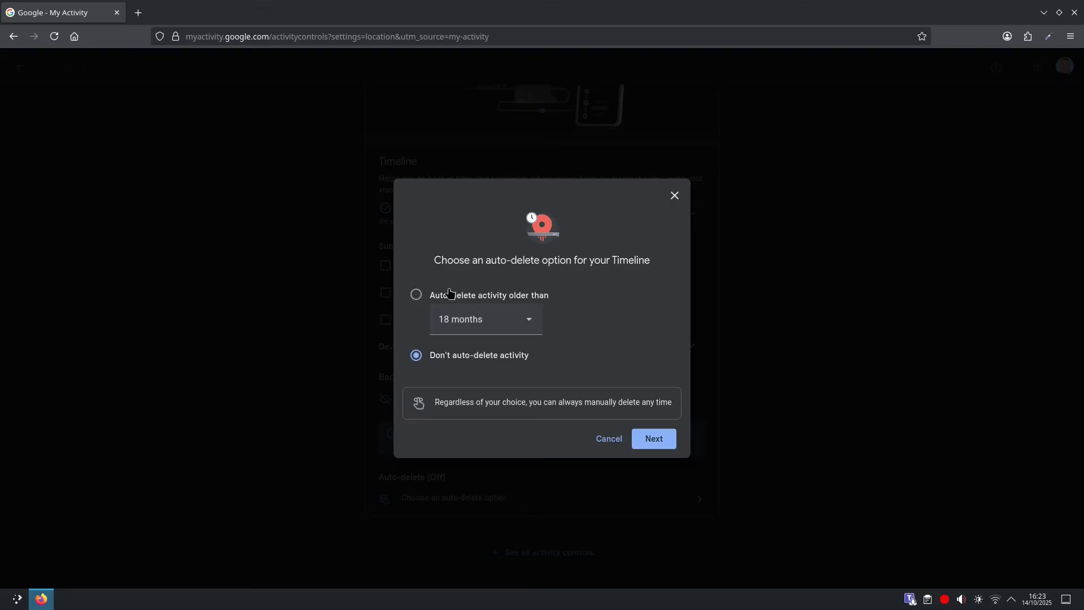
pyautogui.click(416, 294)
pyautogui.click(473, 320)
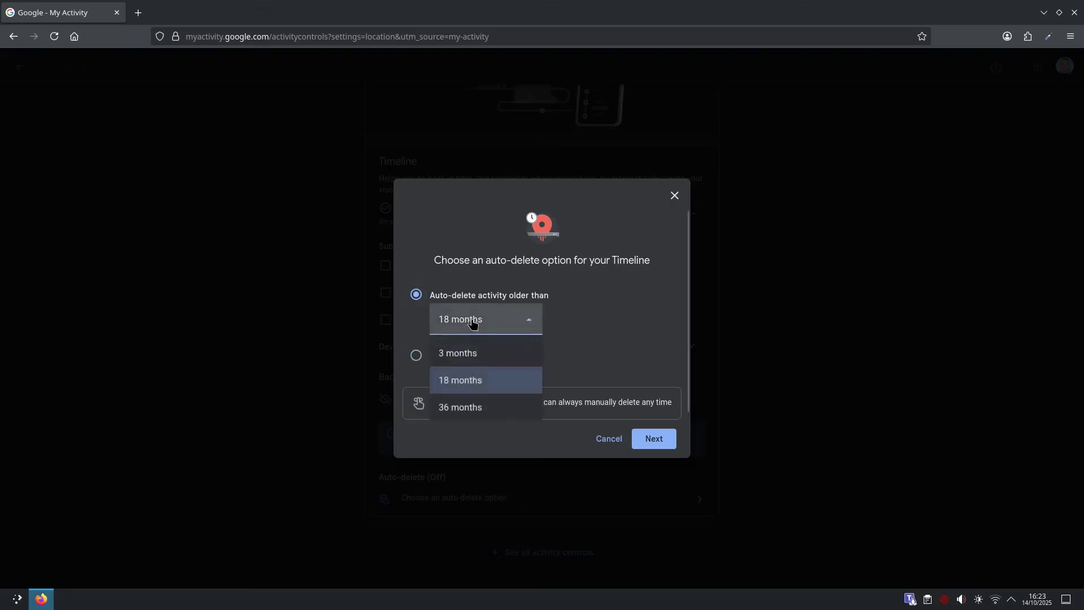
pyautogui.click(470, 353)
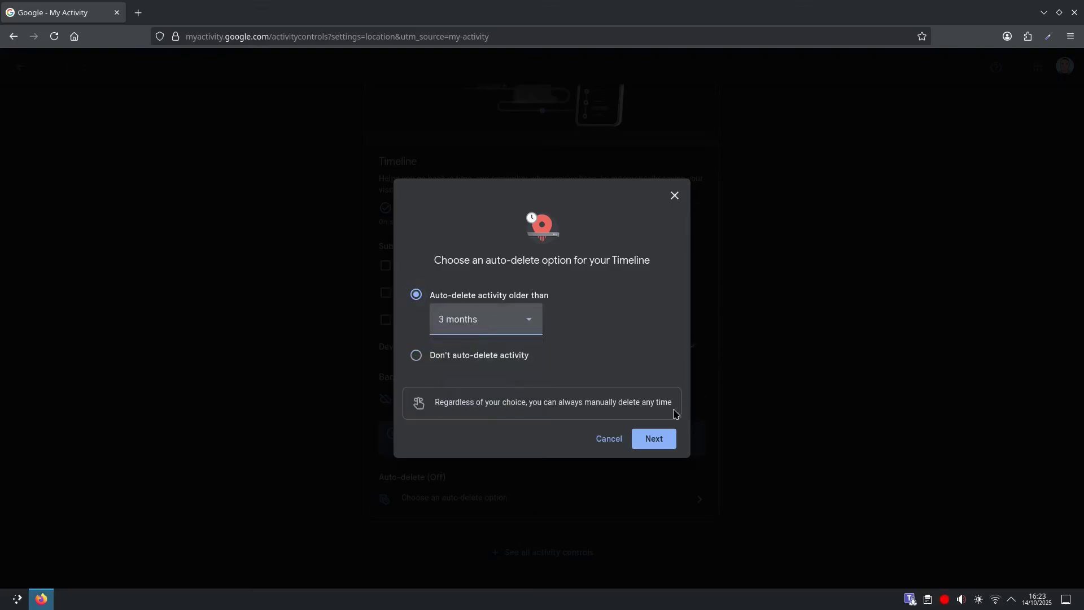
pyautogui.click(654, 438)
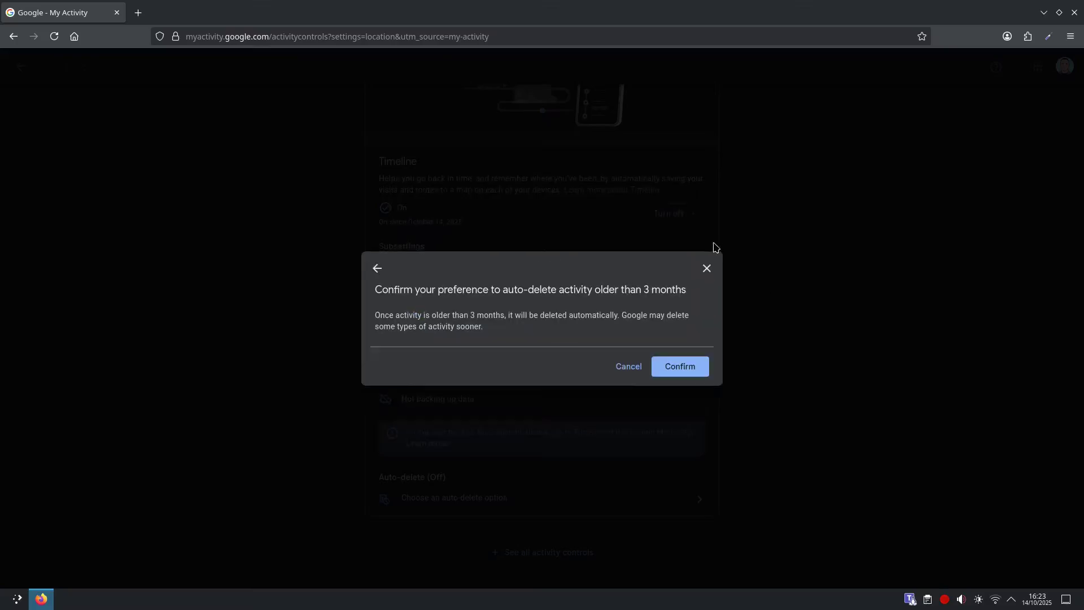
pyautogui.click(680, 367)
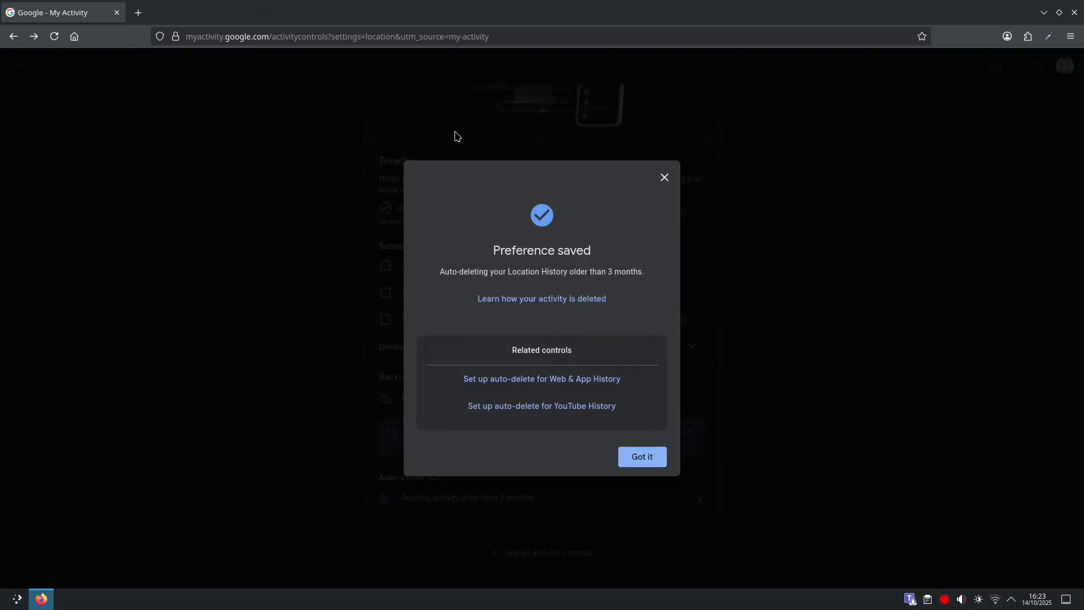
pyautogui.click(642, 456)
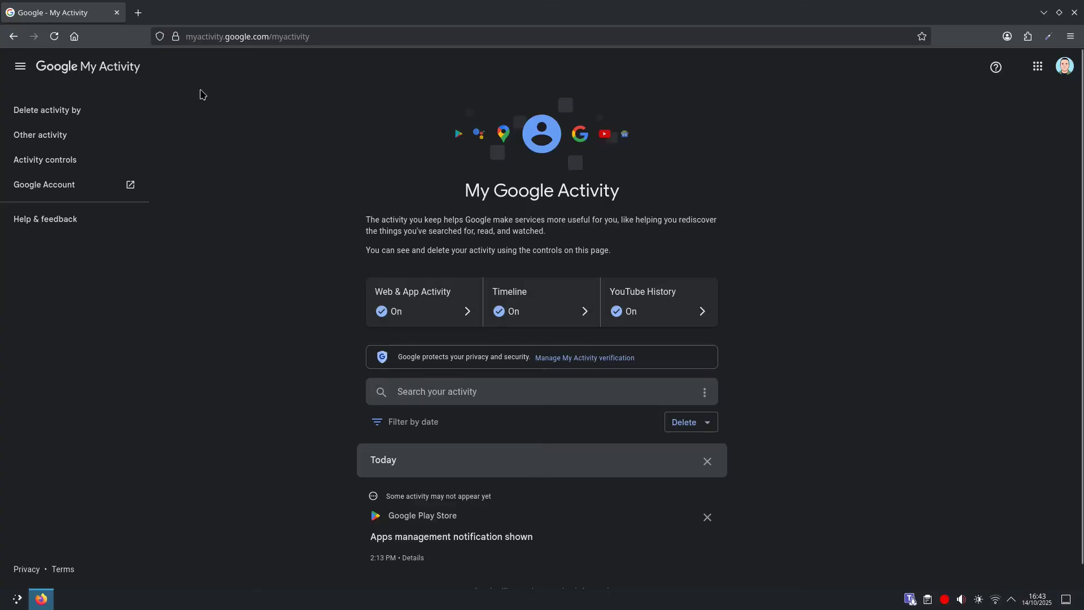
# Step: Open Google Account in a new tab and go to its Data & privacy section
pyautogui.click(32, 187)
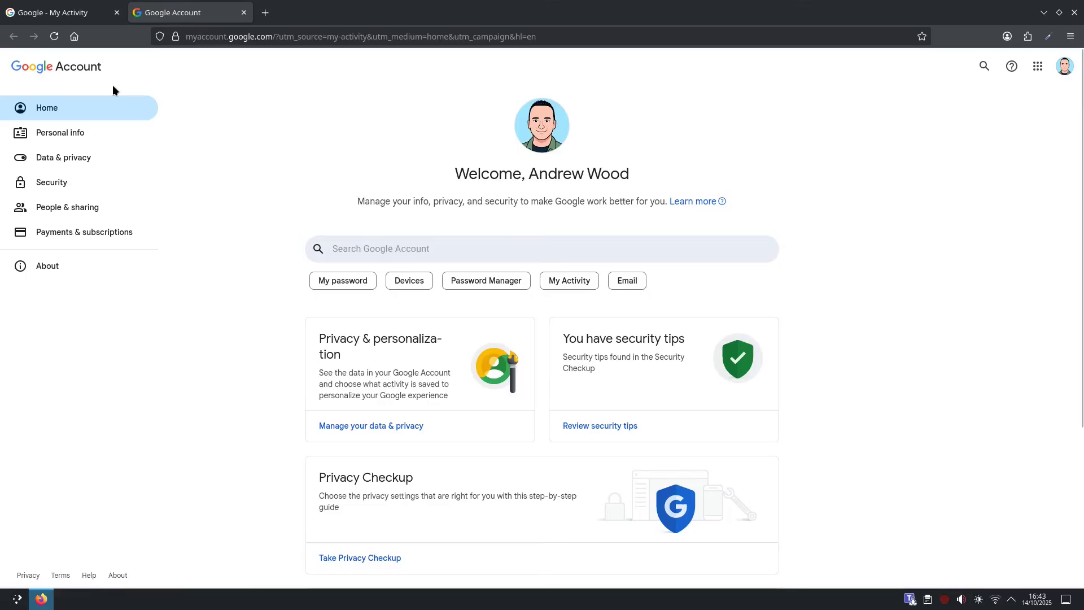
pyautogui.click(77, 155)
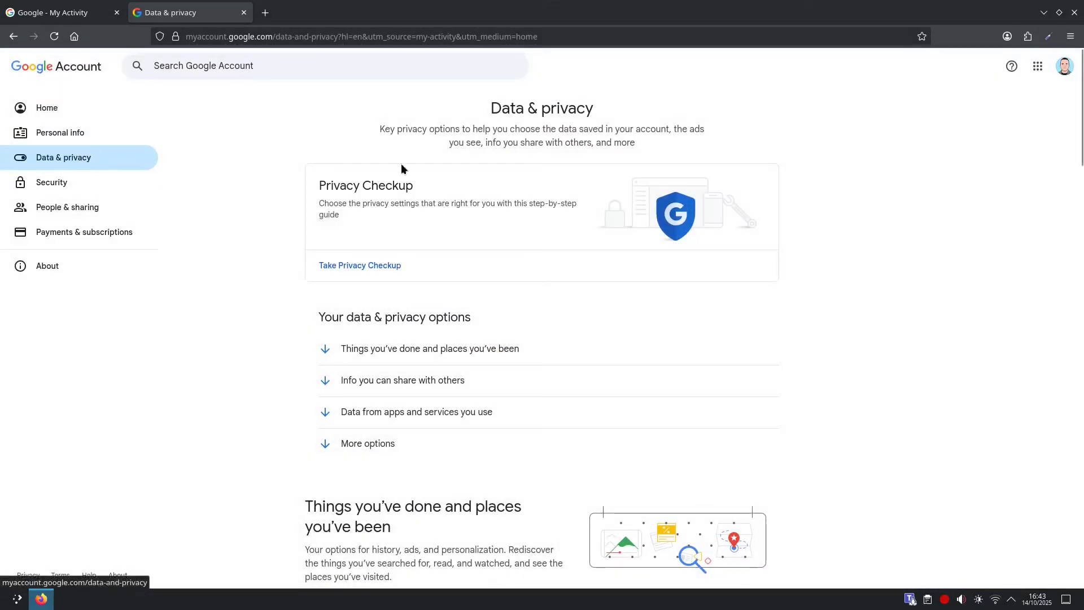
pyautogui.scroll(-3, 440, 183)
pyautogui.scroll(-2, 441, 184)
pyautogui.scroll(-3, 441, 183)
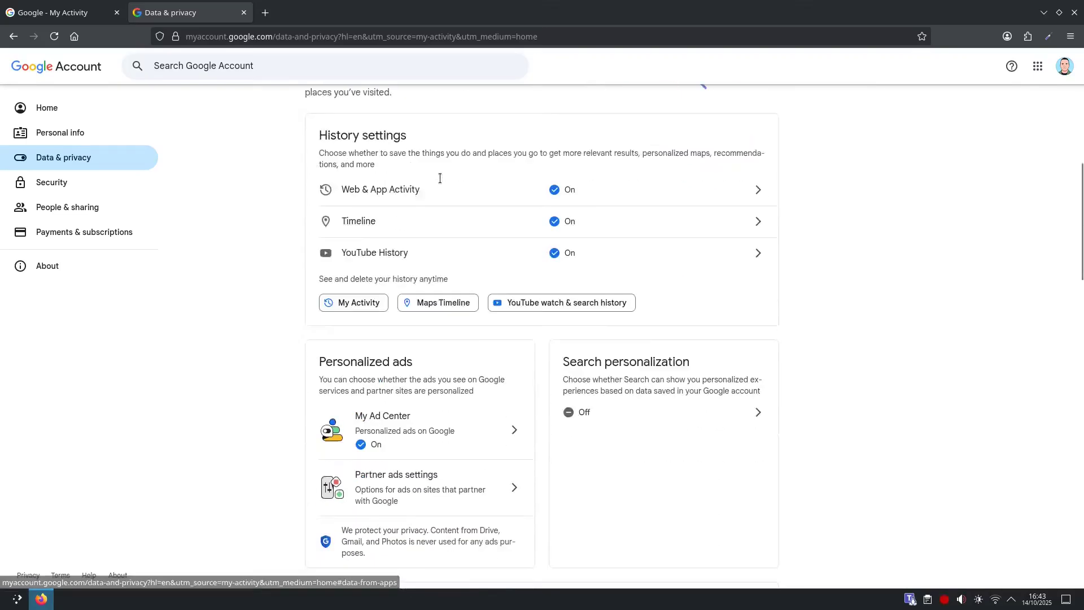
pyautogui.scroll(-2, 440, 183)
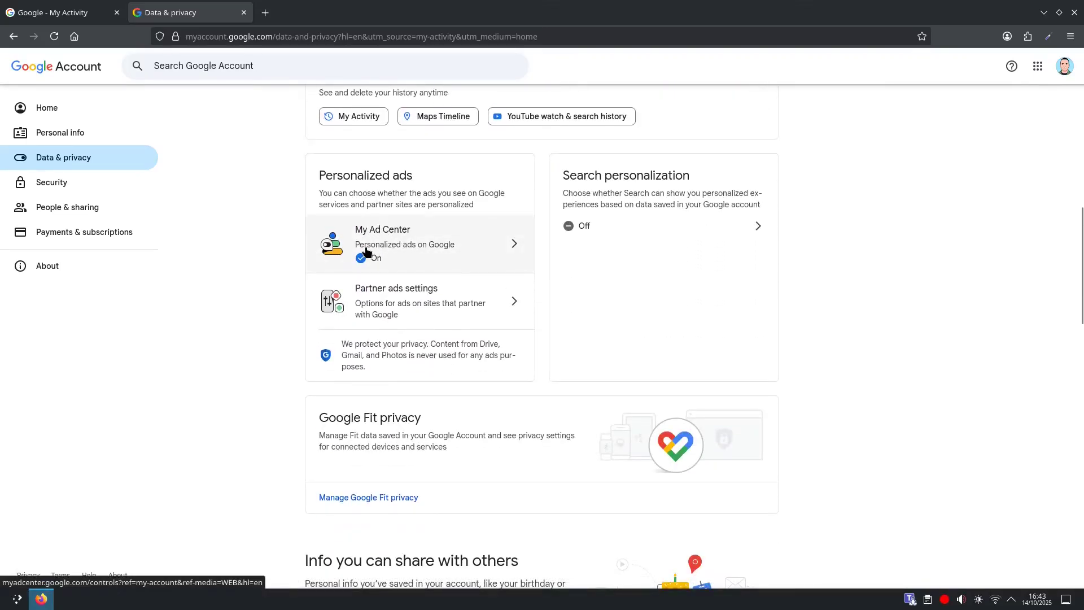
# Step: Turn off personalized ads in My Ad Center and dismiss the confirmation
pyautogui.click(422, 252)
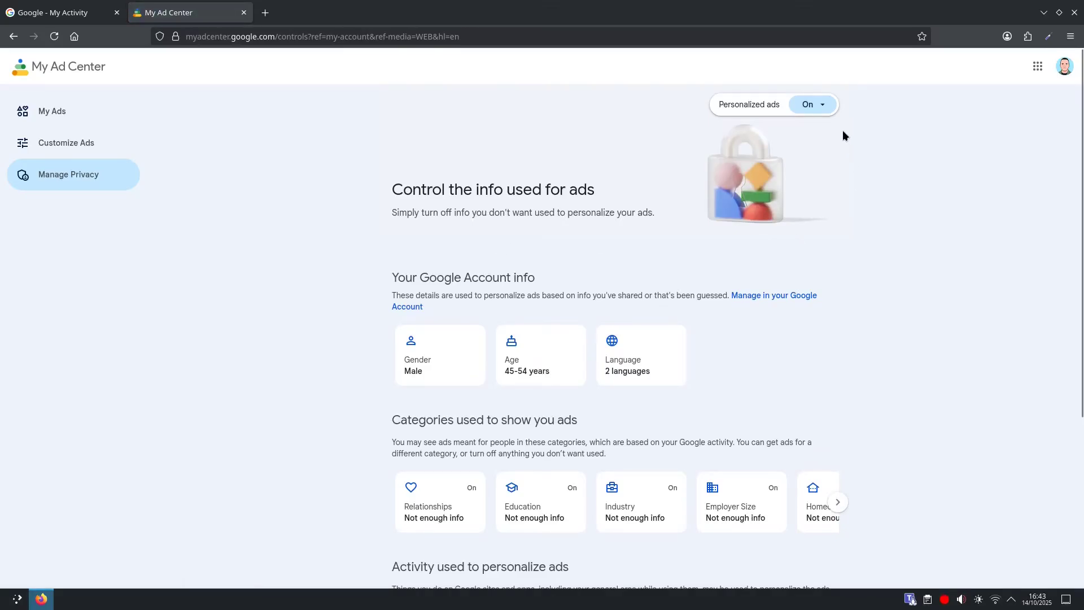
pyautogui.click(819, 105)
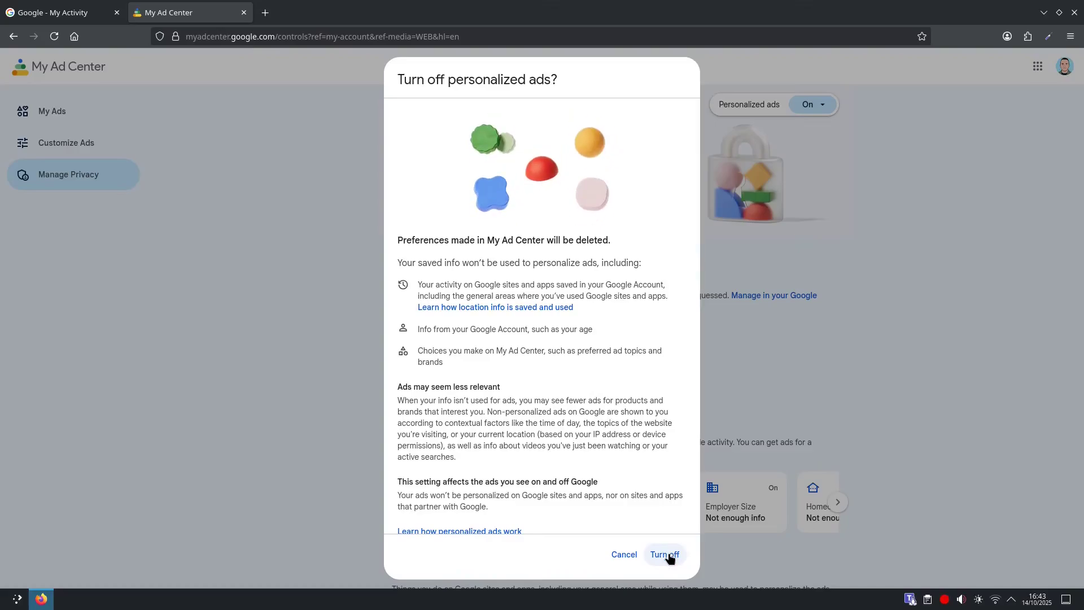
pyautogui.click(665, 554)
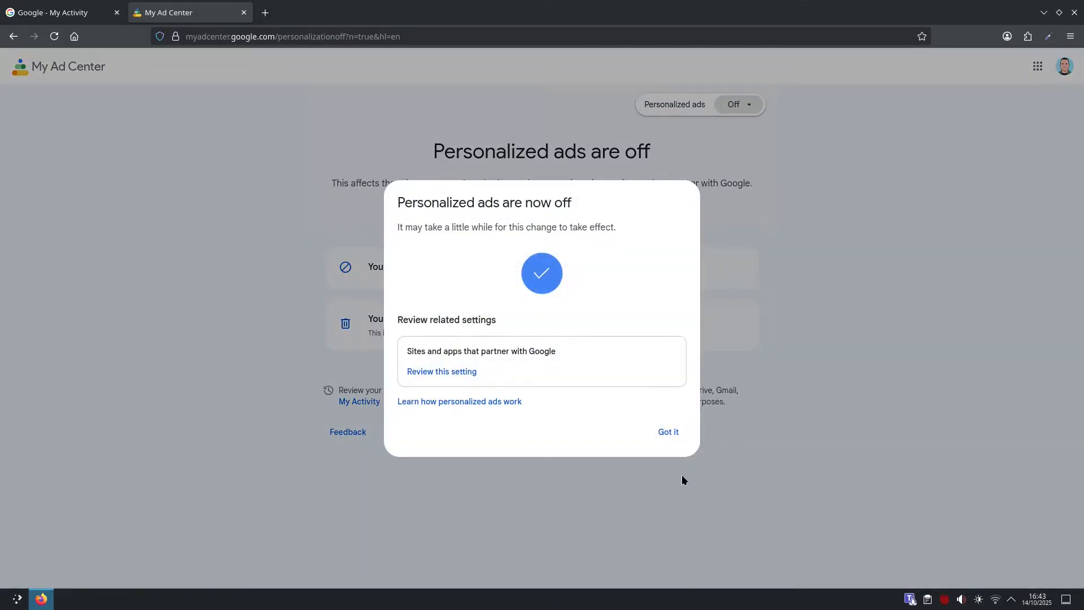
pyautogui.click(669, 432)
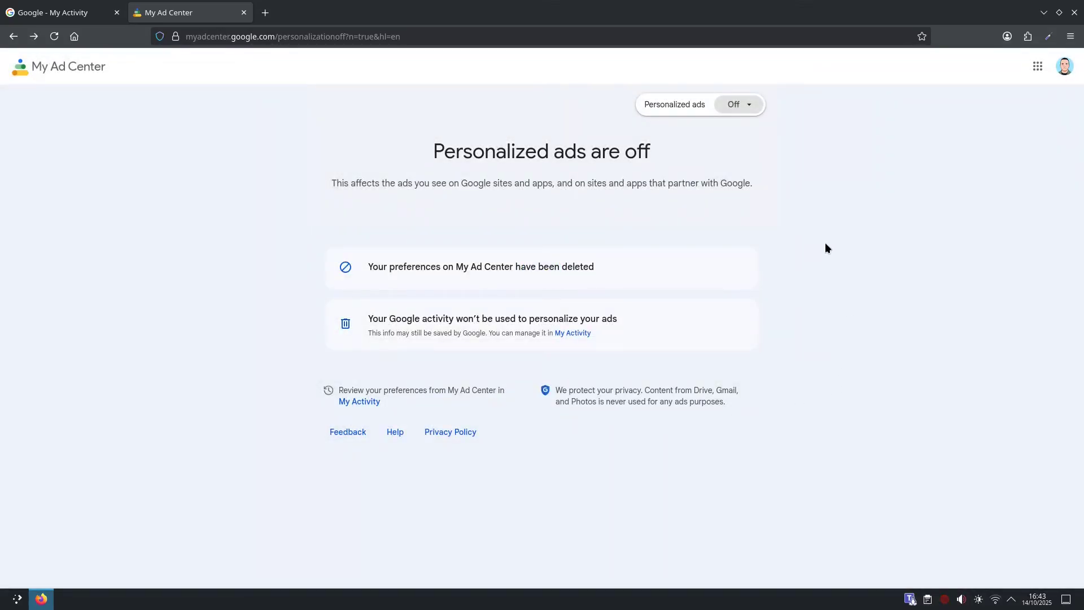
# Step: Go back to Data & privacy, reopen My Ad Center and switch personalized ads back on
pyautogui.click(13, 37)
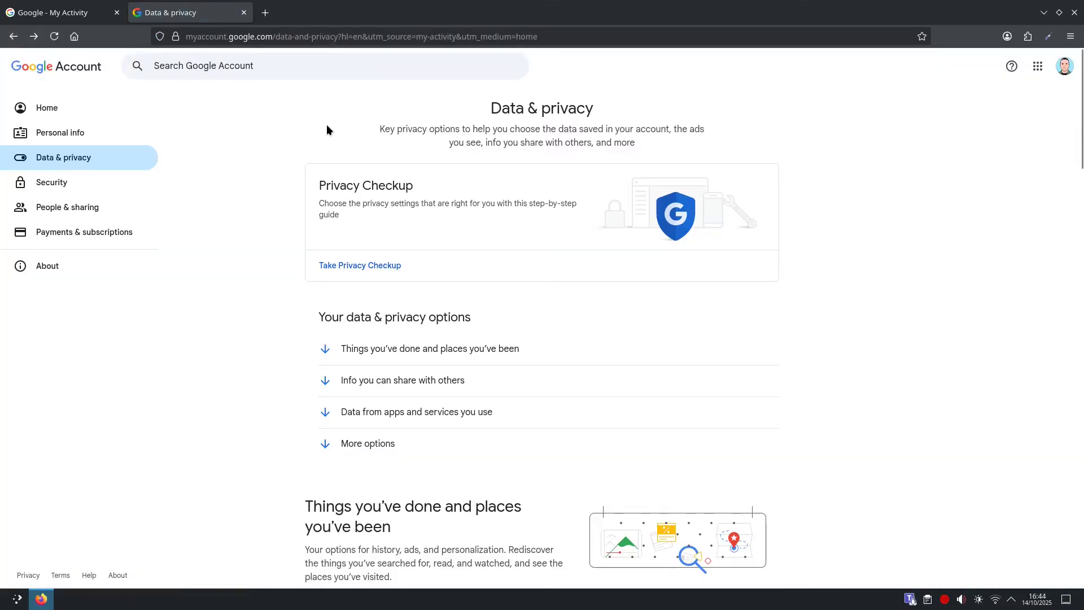
pyautogui.scroll(-4, 441, 163)
pyautogui.scroll(-4, 441, 164)
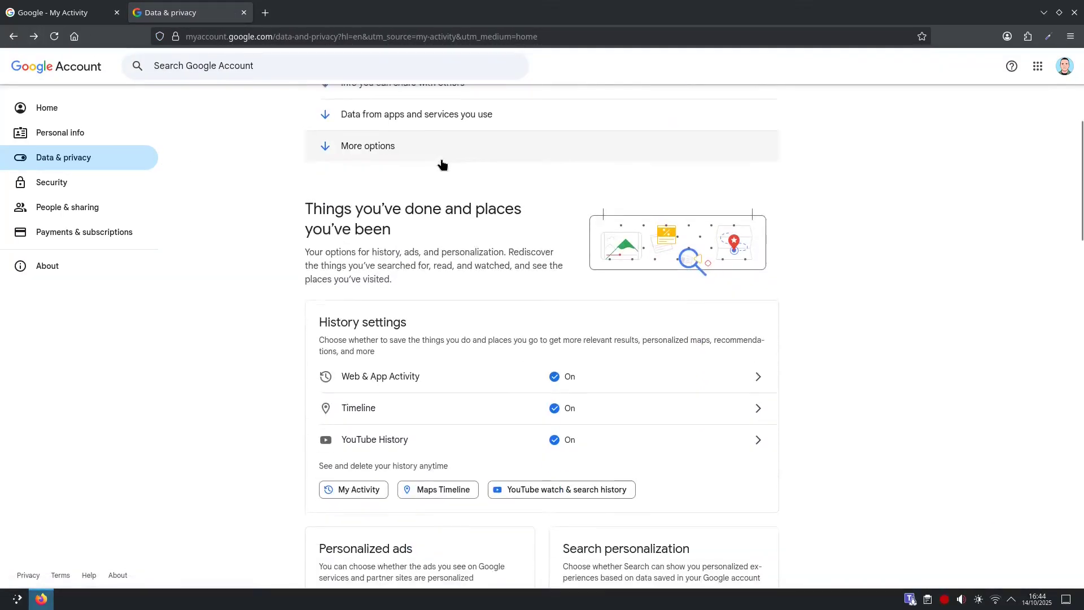
pyautogui.scroll(-4, 442, 164)
pyautogui.scroll(-1, 442, 163)
pyautogui.scroll(-2, 441, 163)
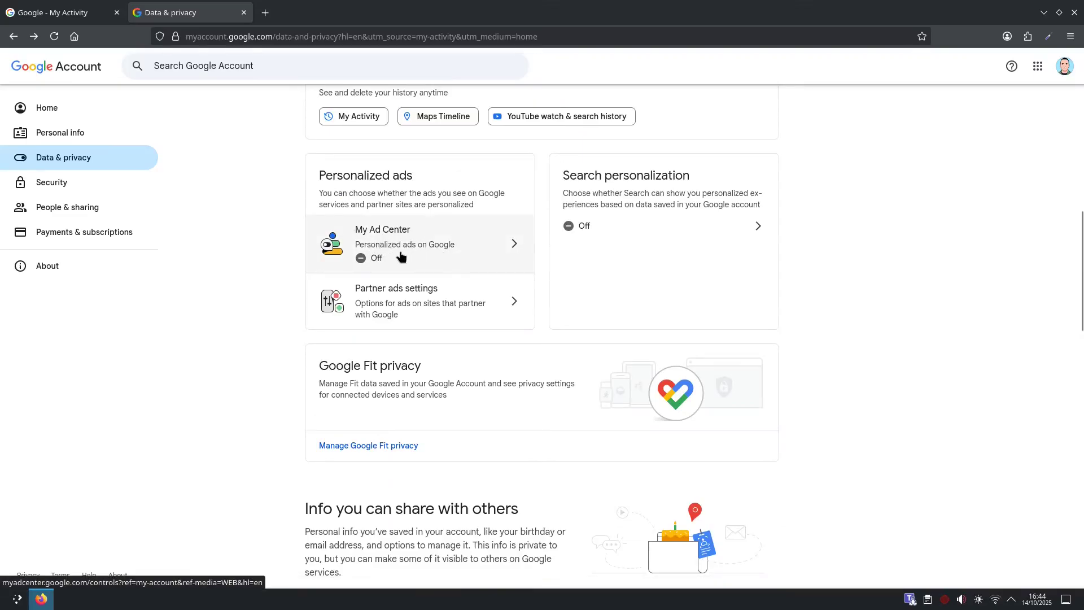
pyautogui.click(432, 249)
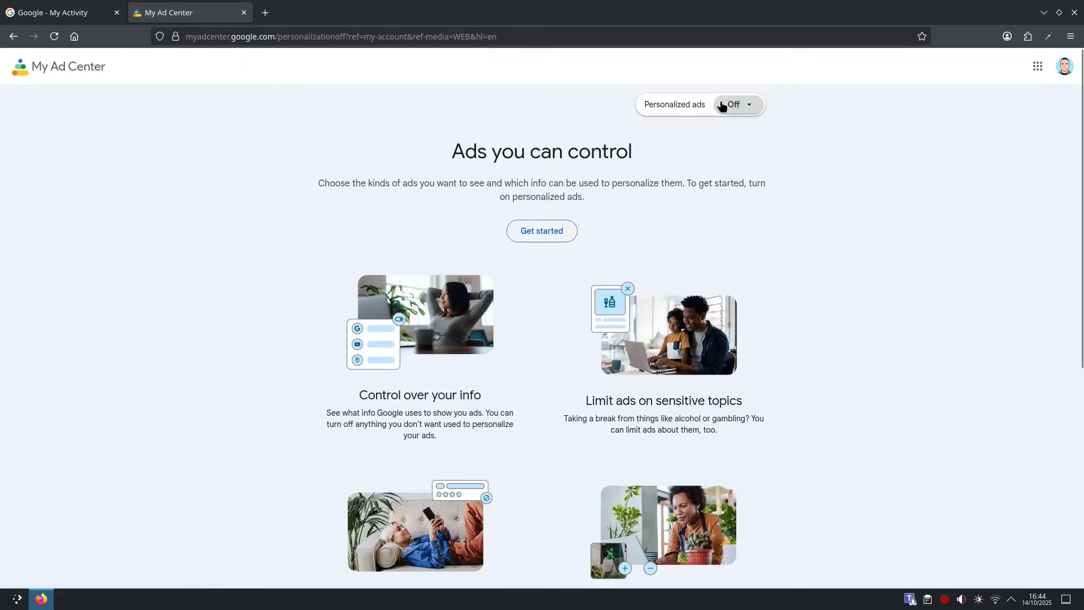
pyautogui.click(741, 107)
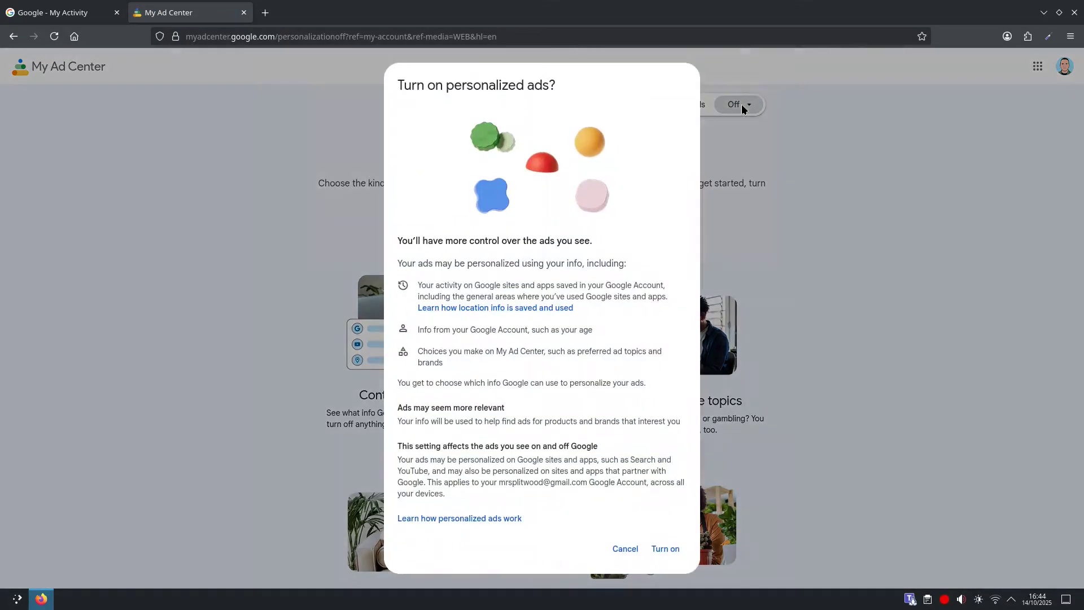
pyautogui.click(666, 547)
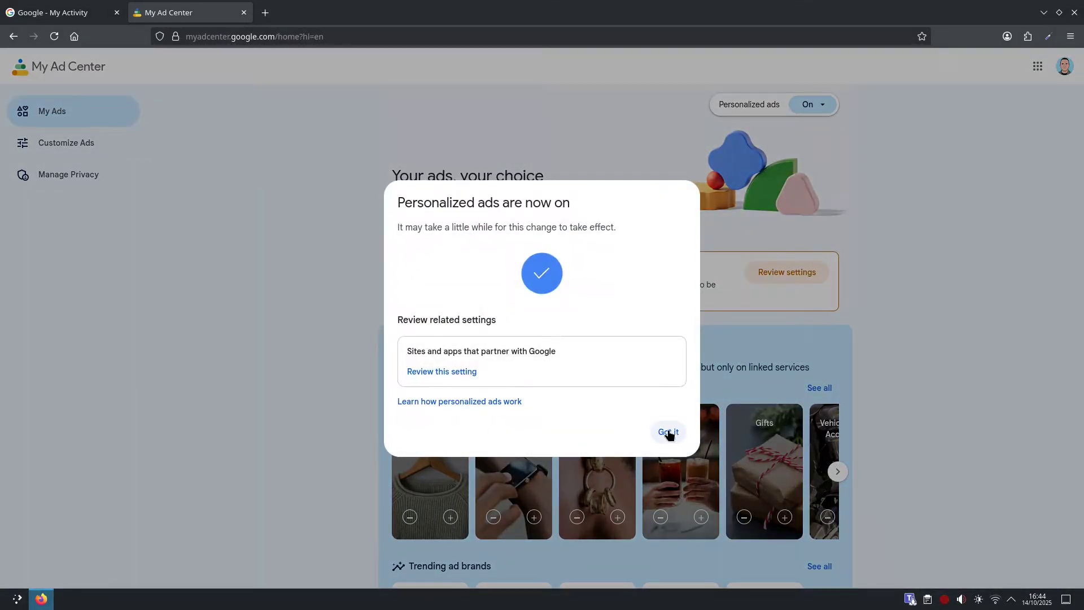
pyautogui.click(668, 431)
# Step: Turn personalized ads off again from the customise-ads page
pyautogui.click(67, 142)
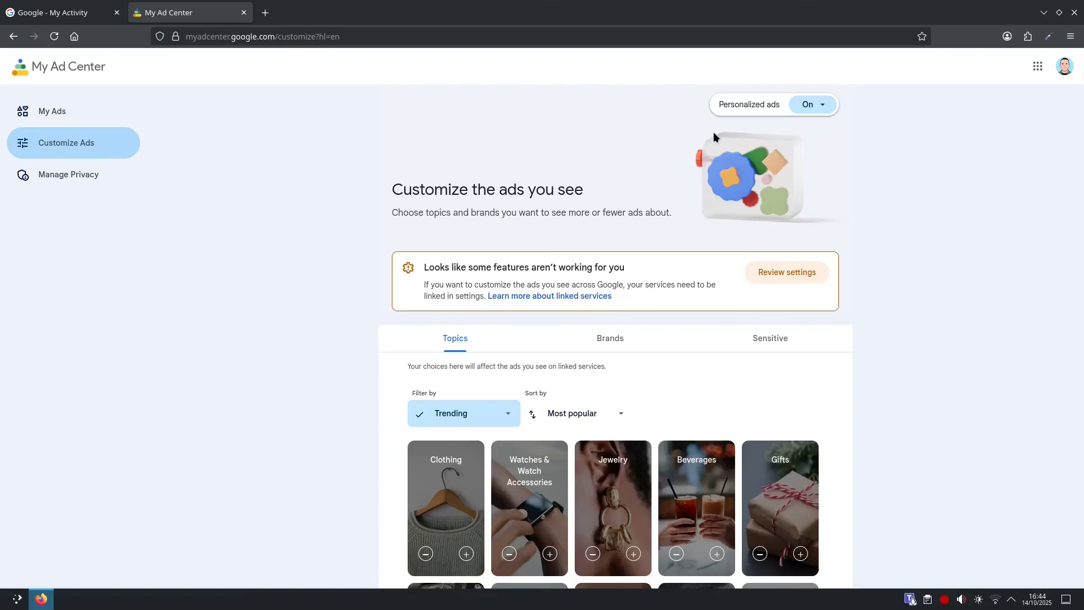
pyautogui.click(811, 109)
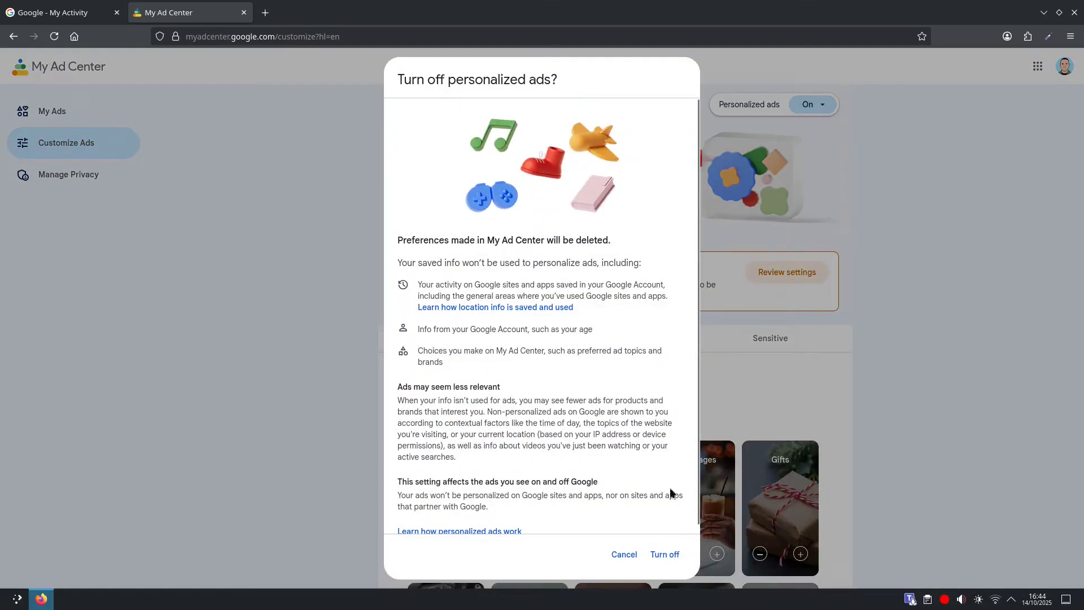
pyautogui.click(664, 555)
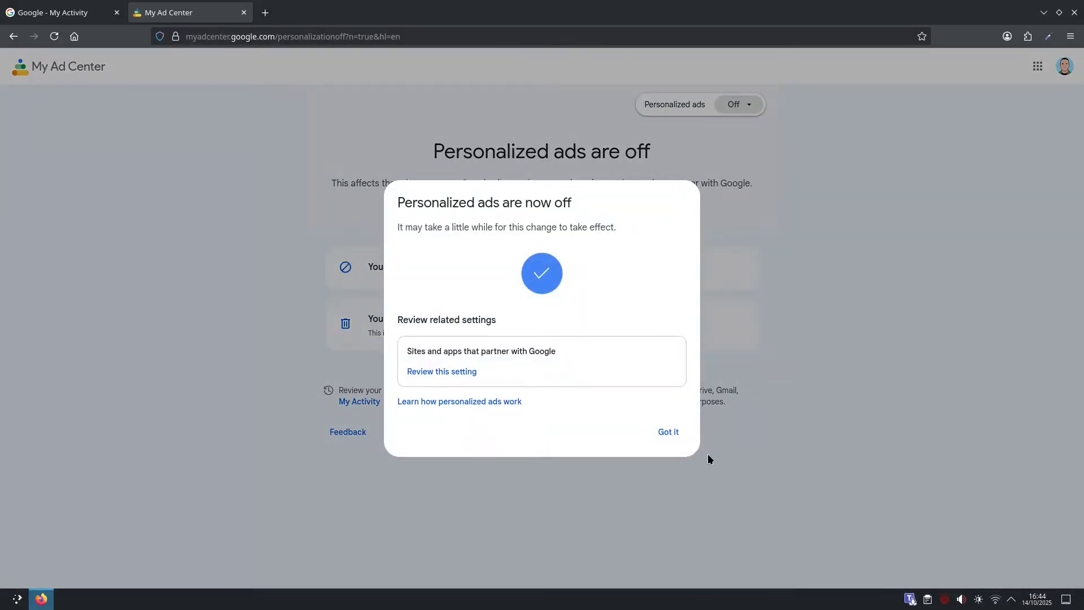
# Step: Dismiss the ads-are-off confirmation in My Ad Center
pyautogui.click(668, 432)
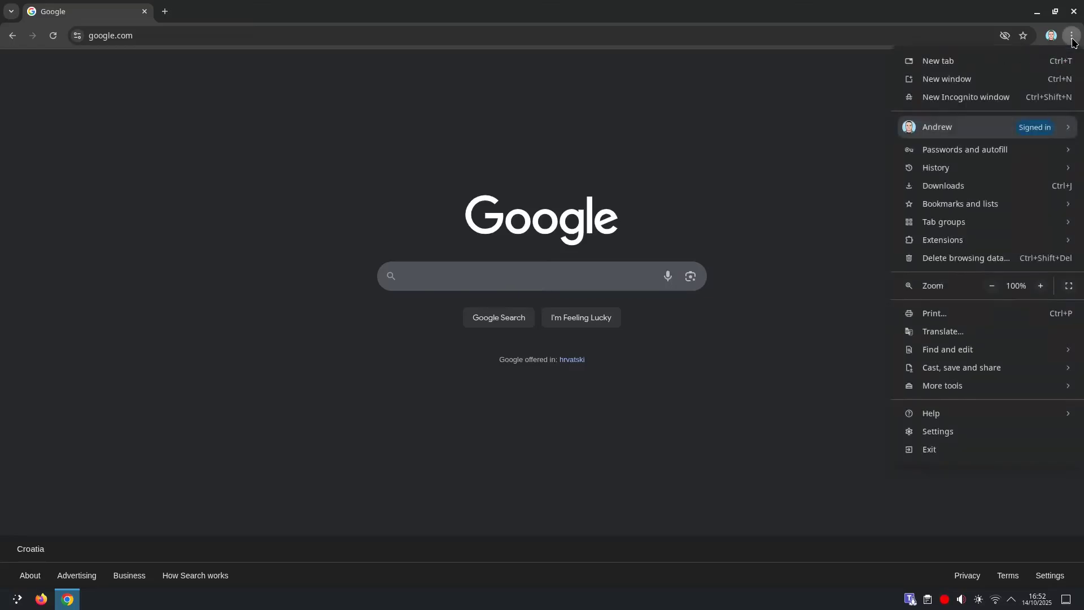
# Step: In Chrome's You and Google sync settings, choose Customise sync and switch History off
pyautogui.click(968, 431)
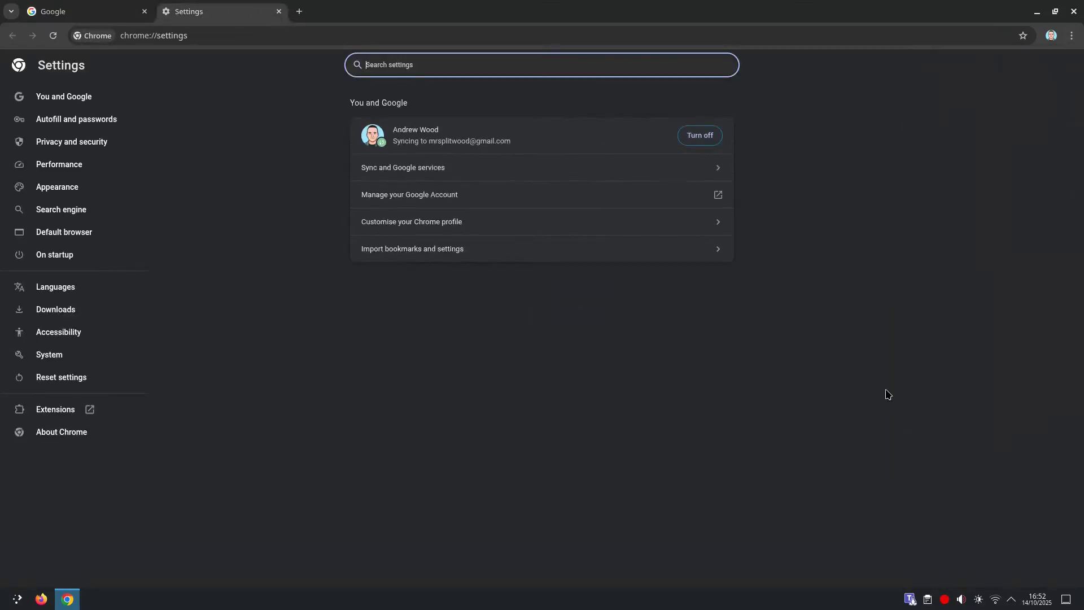
pyautogui.click(85, 98)
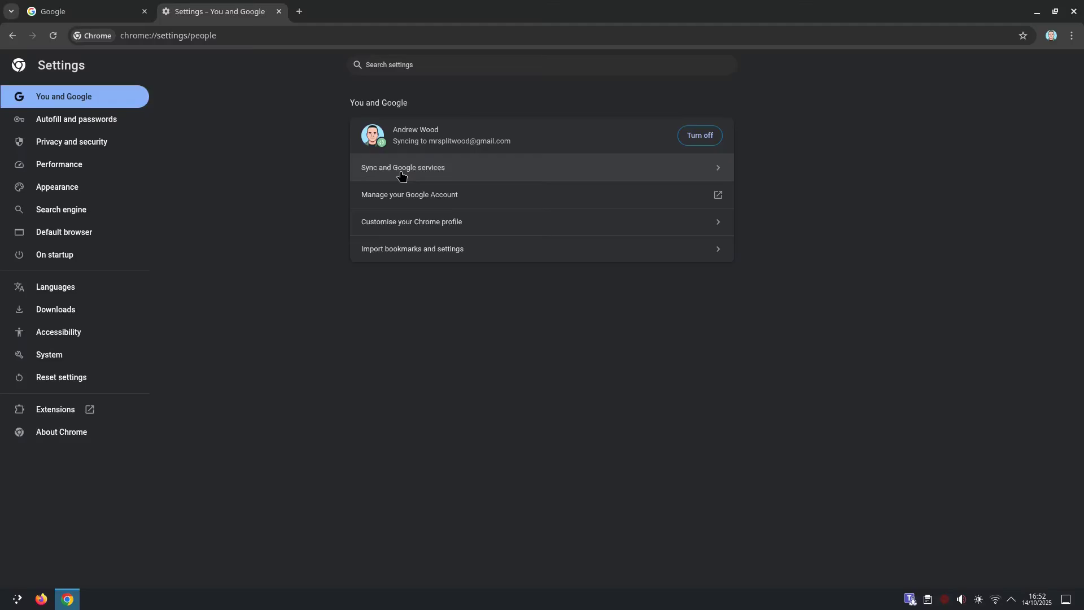
pyautogui.click(420, 170)
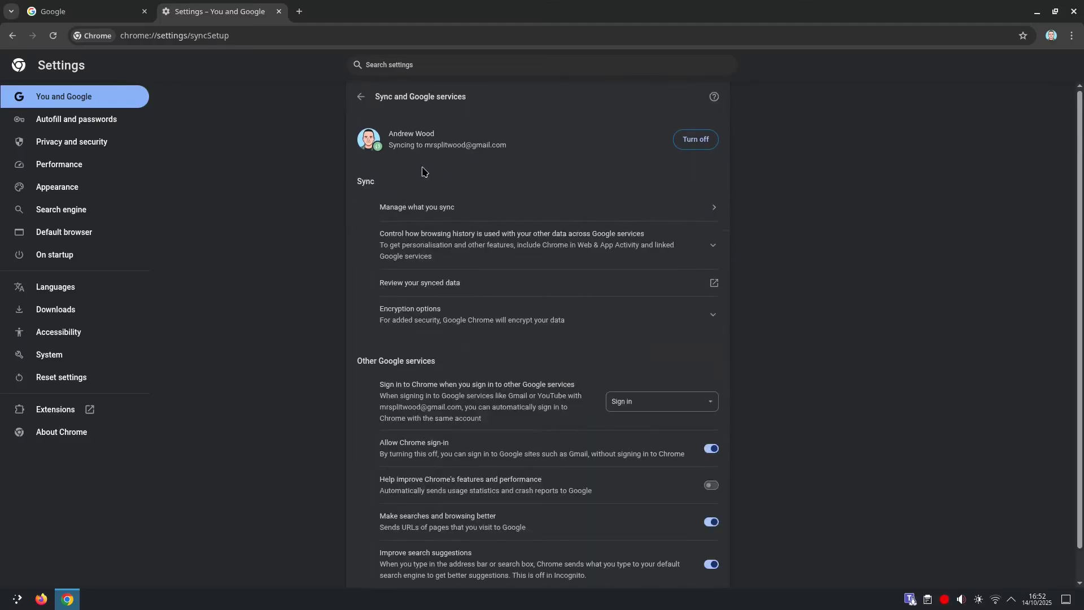
pyautogui.click(416, 206)
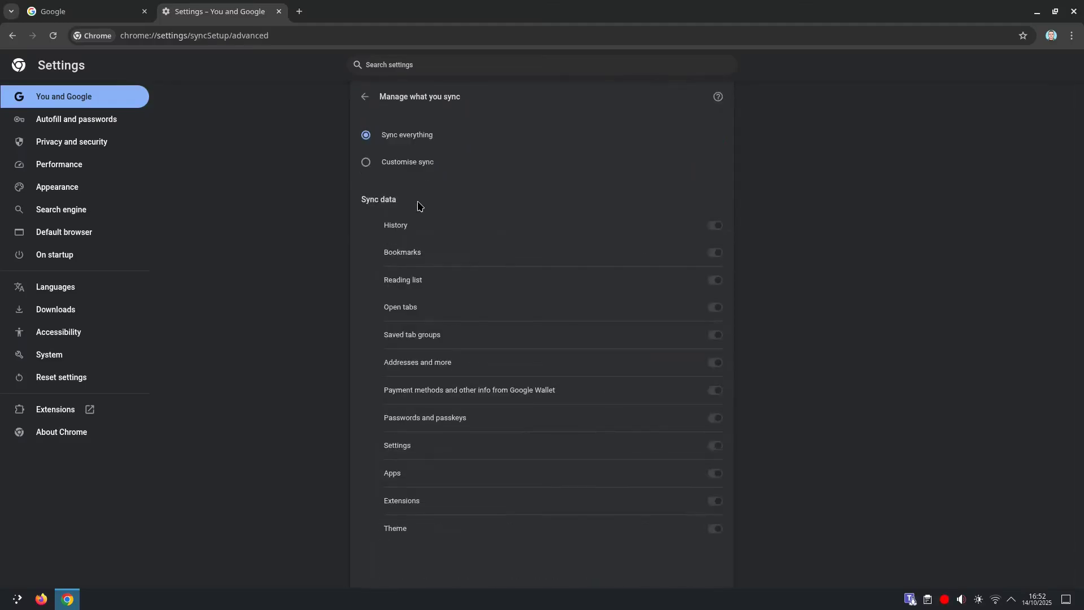
pyautogui.click(408, 162)
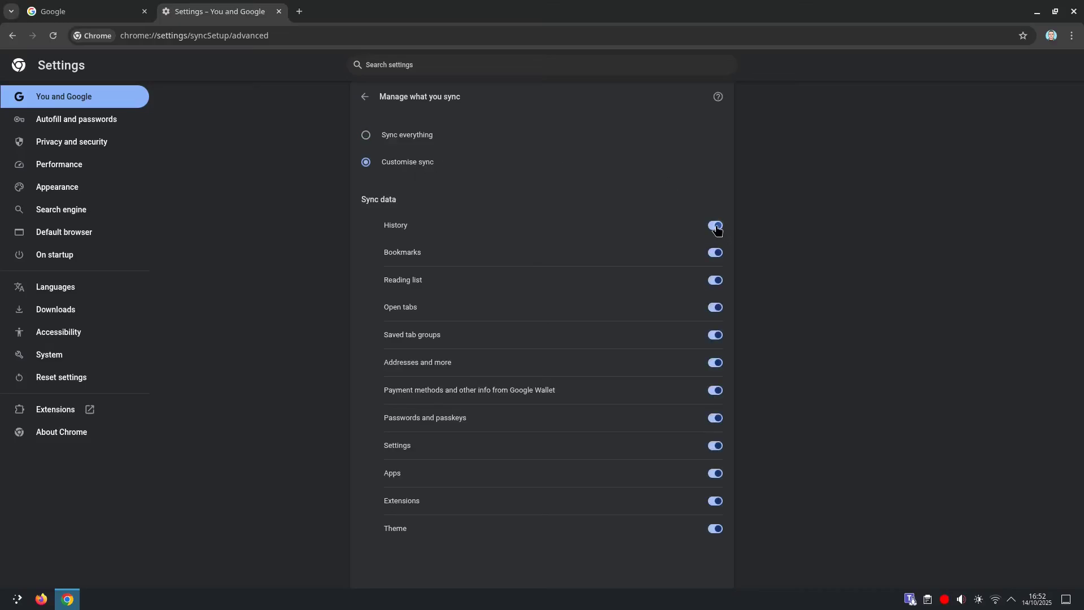
pyautogui.click(716, 225)
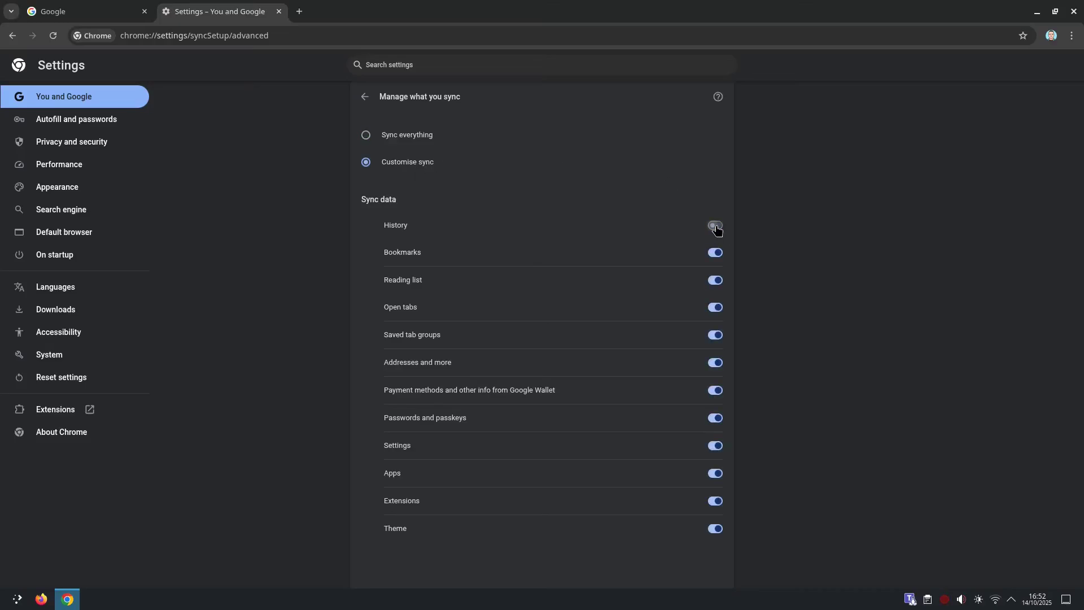